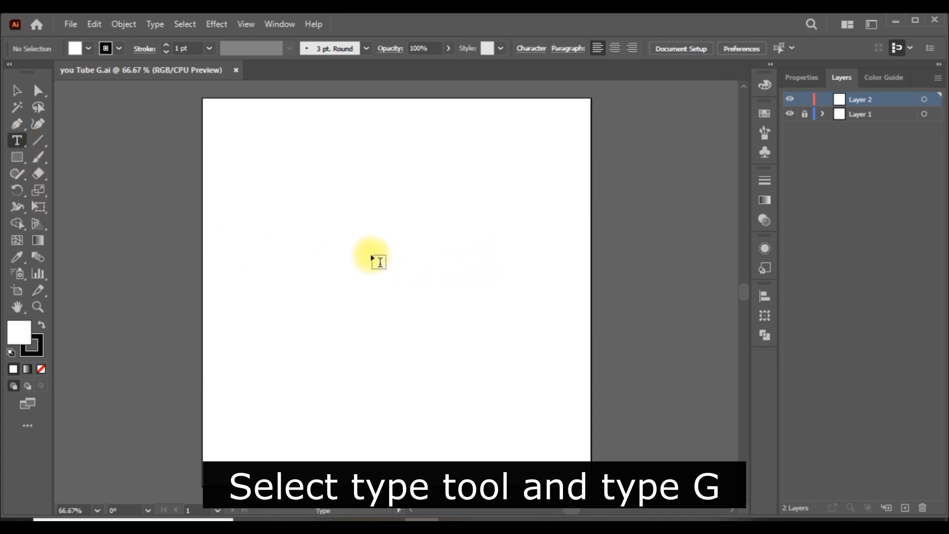
# - Place a point text reading "G" in the upper middle of the artboard
pyautogui.click(351, 216)
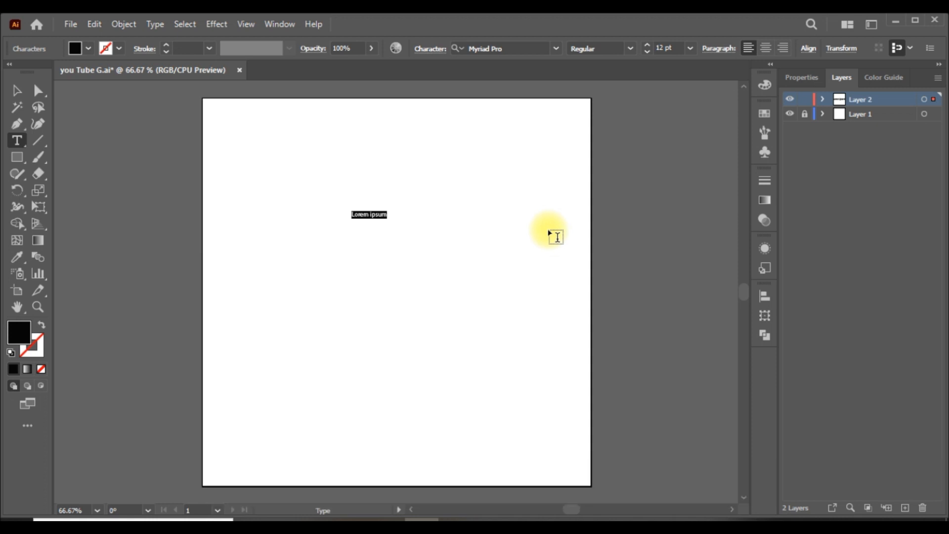
pyautogui.write('G')
pyautogui.click(16, 91)
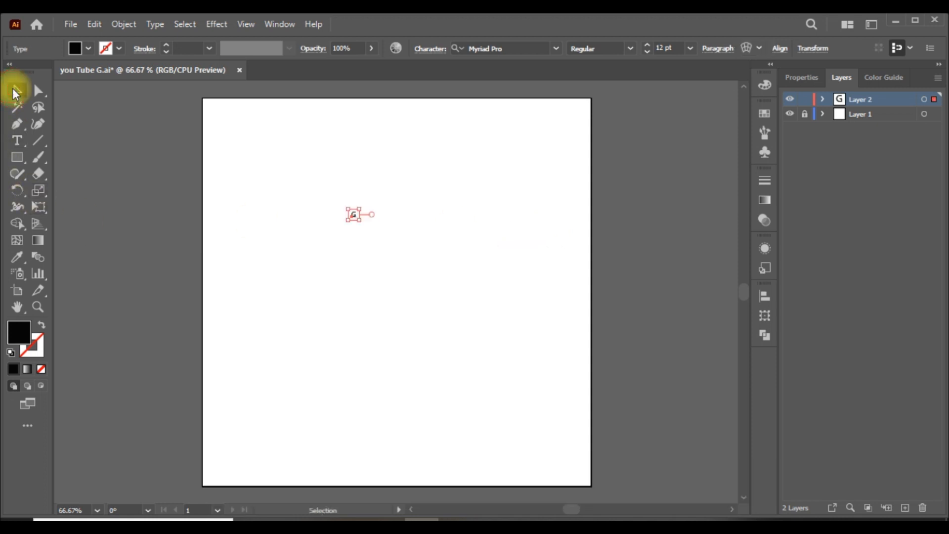
# - Set the G's font size to 800 pt and move the letter fully onto the artboard
pyautogui.click(671, 48)
pyautogui.write('800')
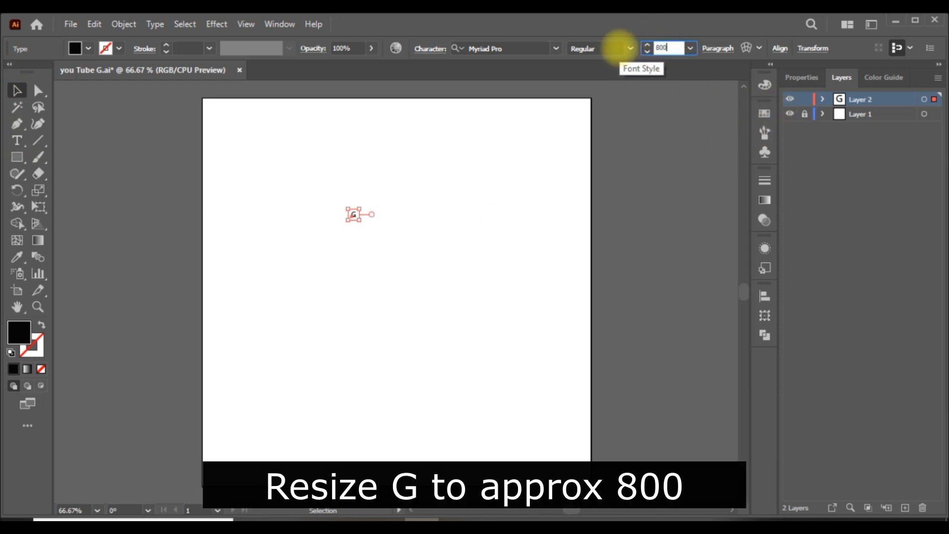
pyautogui.press('Return')
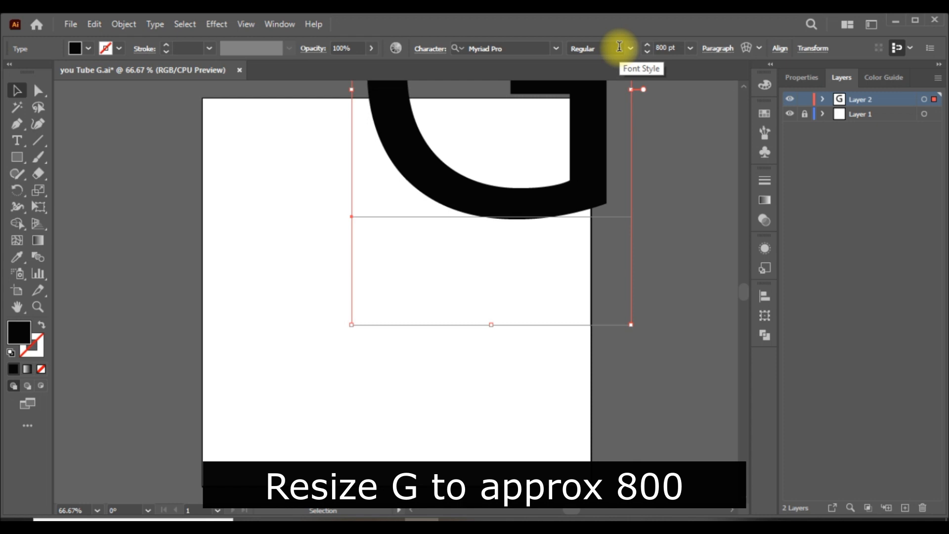
pyautogui.moveTo(474, 212); pyautogui.dragTo(373, 418)
pyautogui.click(657, 325)
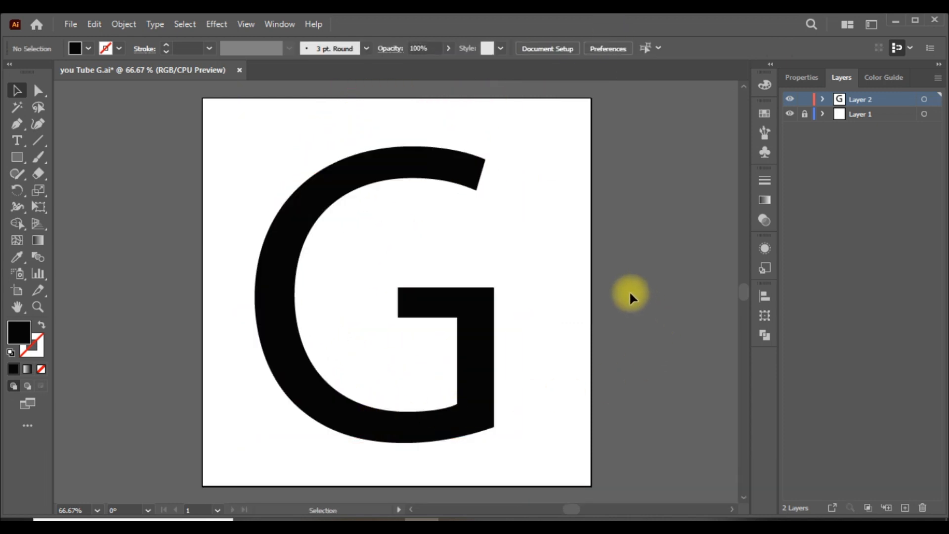
# - Expand the letter G into editable shapes with the Object and Fill options
pyautogui.click(452, 310)
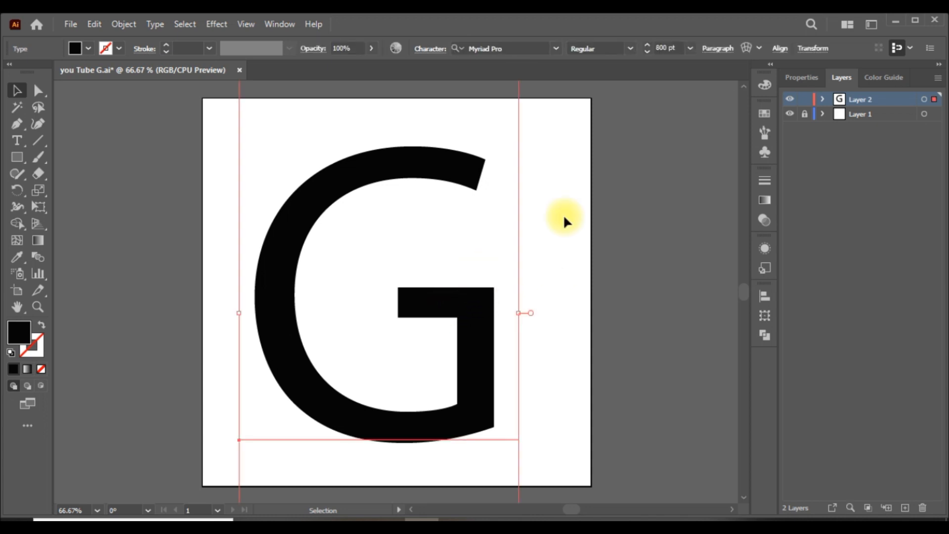
pyautogui.click(123, 25)
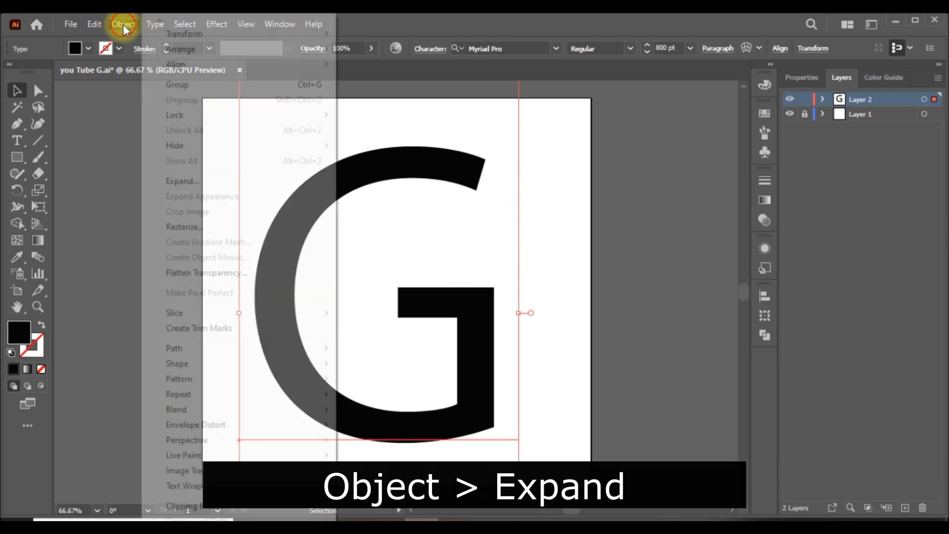
pyautogui.click(212, 179)
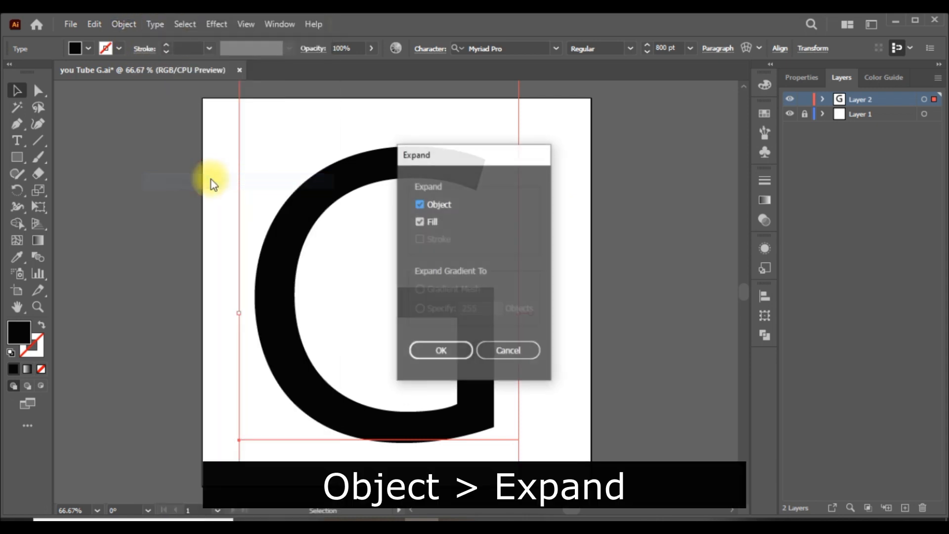
pyautogui.click(450, 350)
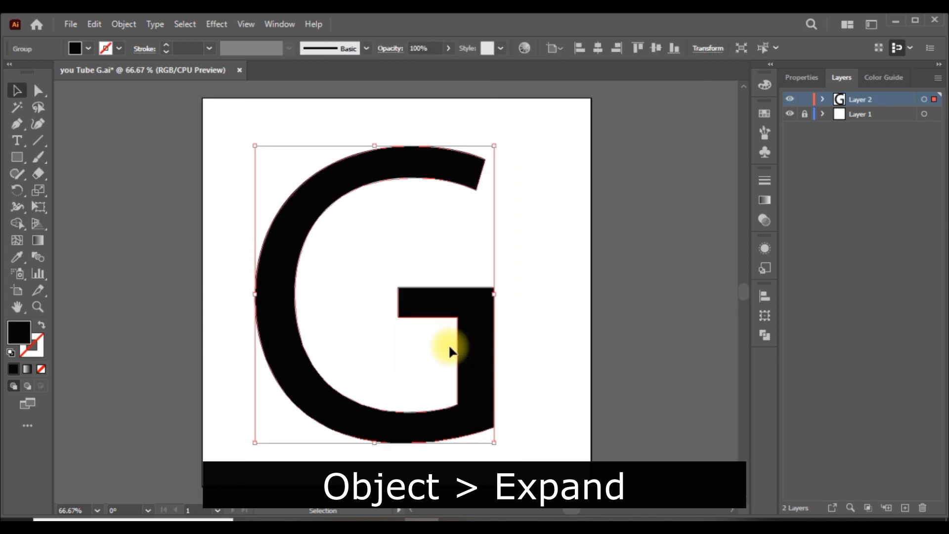
pyautogui.click(579, 258)
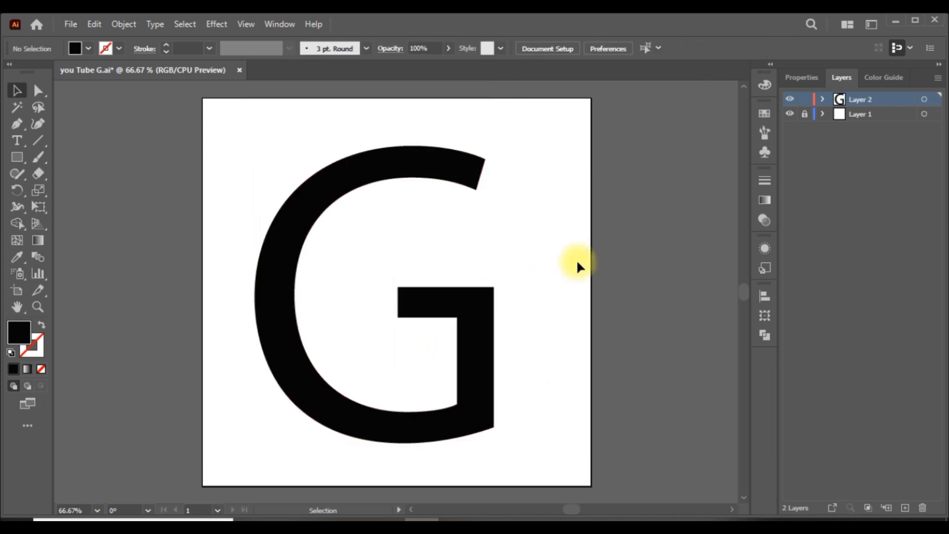
# - Align the expanded G to the horizontal and vertical centre of the artboard
pyautogui.click(466, 306)
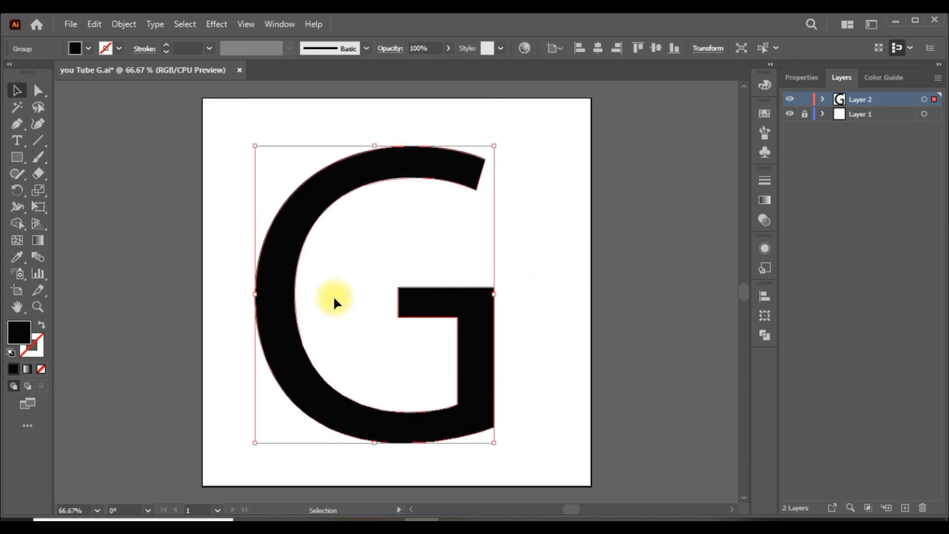
pyautogui.click(597, 48)
pyautogui.click(656, 48)
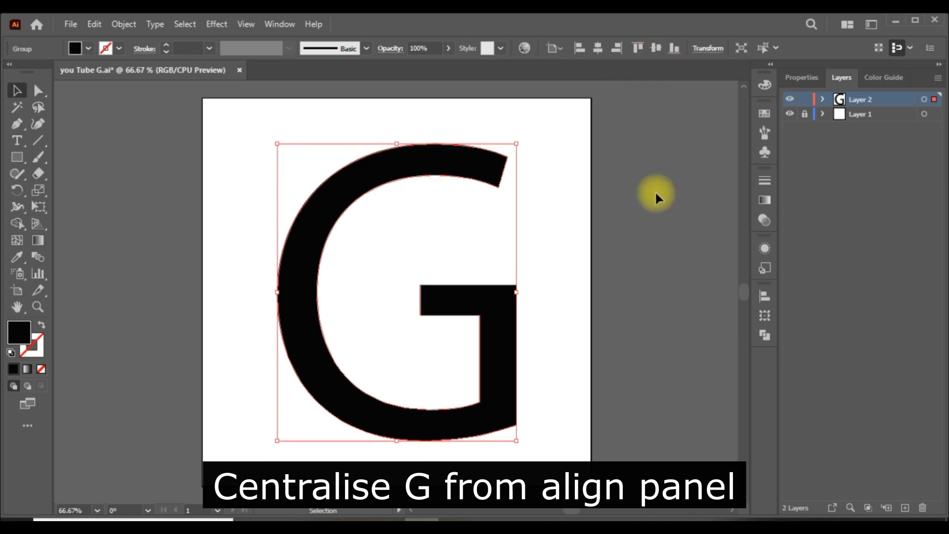
pyautogui.click(646, 228)
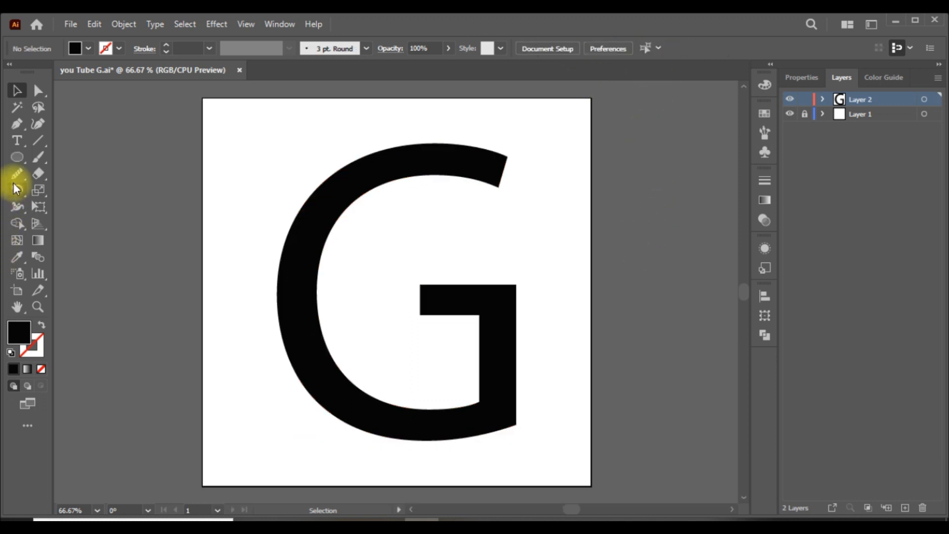
# - Draw a circle about 8.01 in across over the G and give it no fill and a black stroke
pyautogui.click(18, 158)
pyautogui.moveTo(267, 129)
pyautogui.mouseDown()
pyautogui.moveTo(444, 345)
pyautogui.moveTo(577, 465)
pyautogui.moveTo(511, 442)
pyautogui.mouseUp()
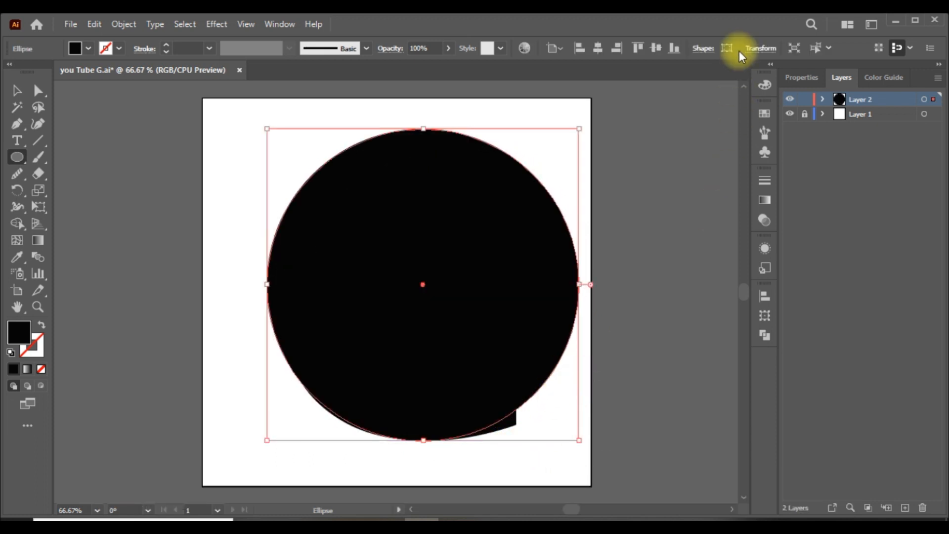
pyautogui.click(801, 80)
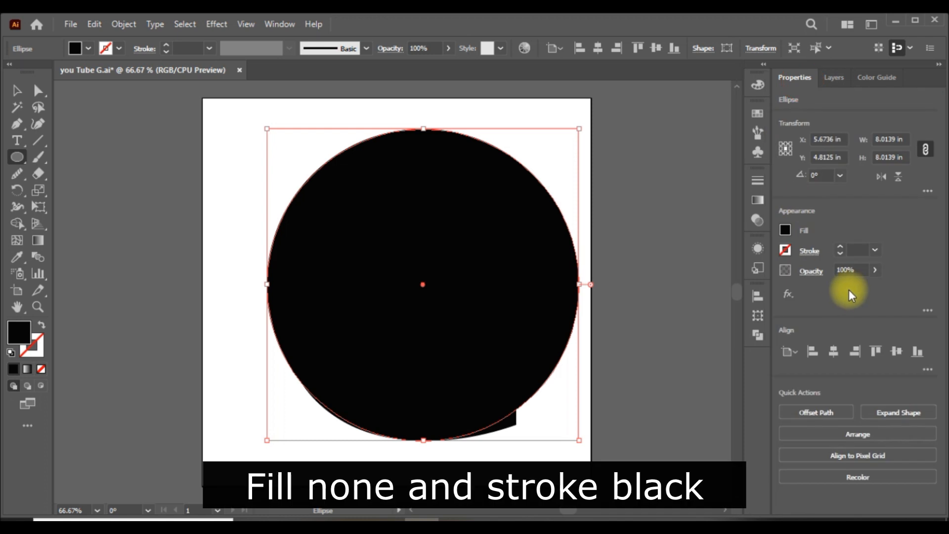
pyautogui.click(785, 230)
pyautogui.click(634, 279)
pyautogui.click(859, 216)
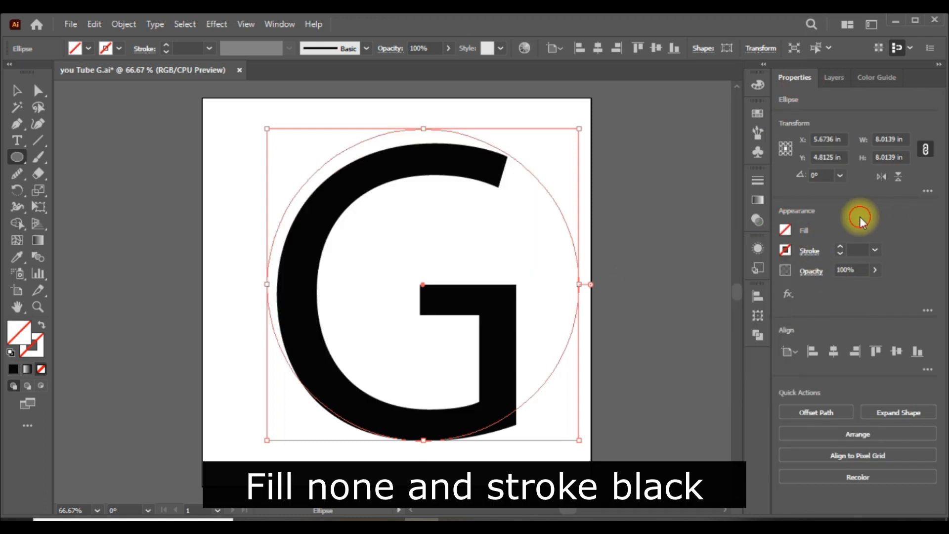
pyautogui.click(784, 249)
pyautogui.click(662, 303)
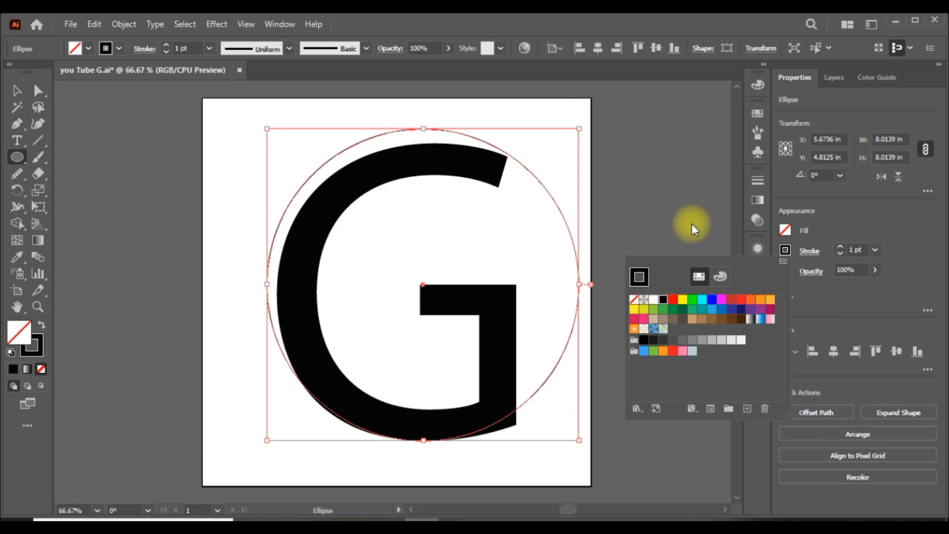
pyautogui.click(677, 175)
# - Centre the circle on the artboard, and shift it horizontally until its outline fits the G's outer curve
pyautogui.click(599, 51)
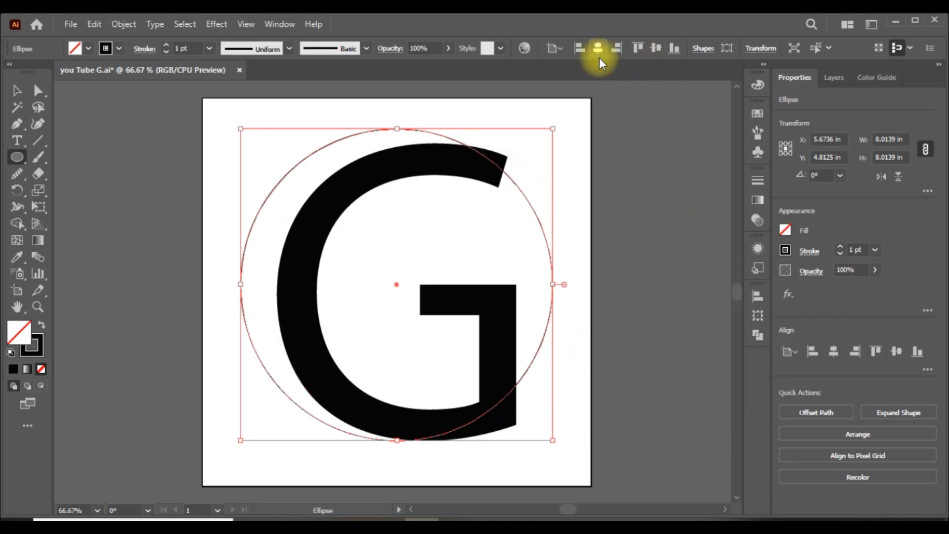
pyautogui.click(656, 50)
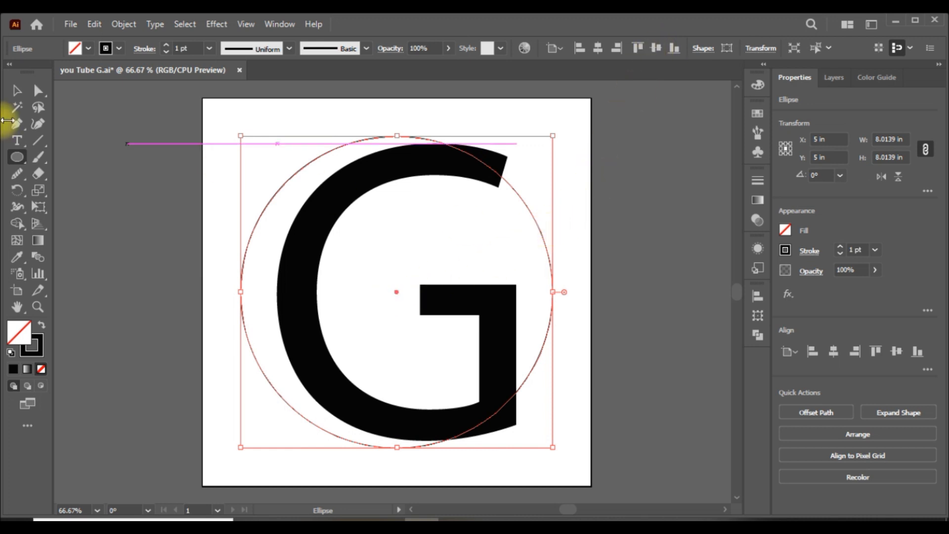
pyautogui.click(17, 91)
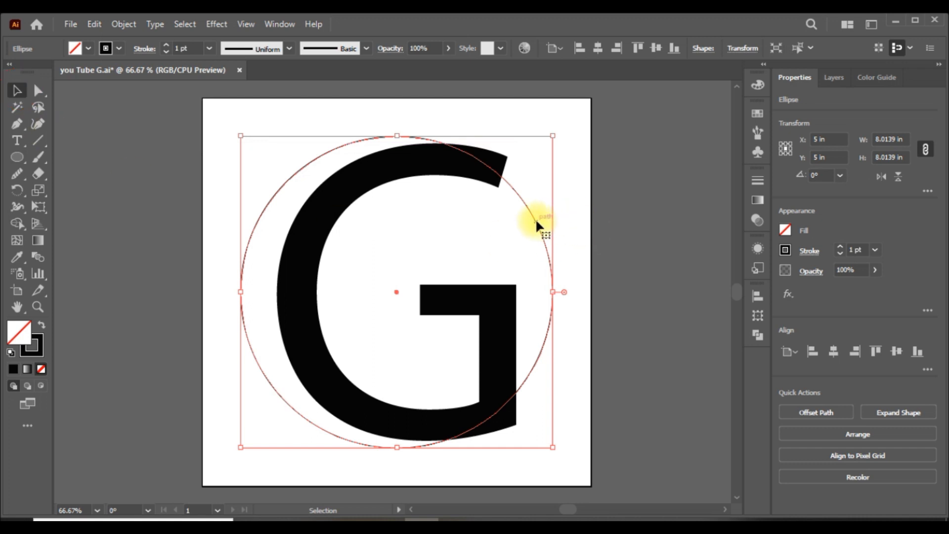
pyautogui.moveTo(549, 219); pyautogui.dragTo(572, 220)
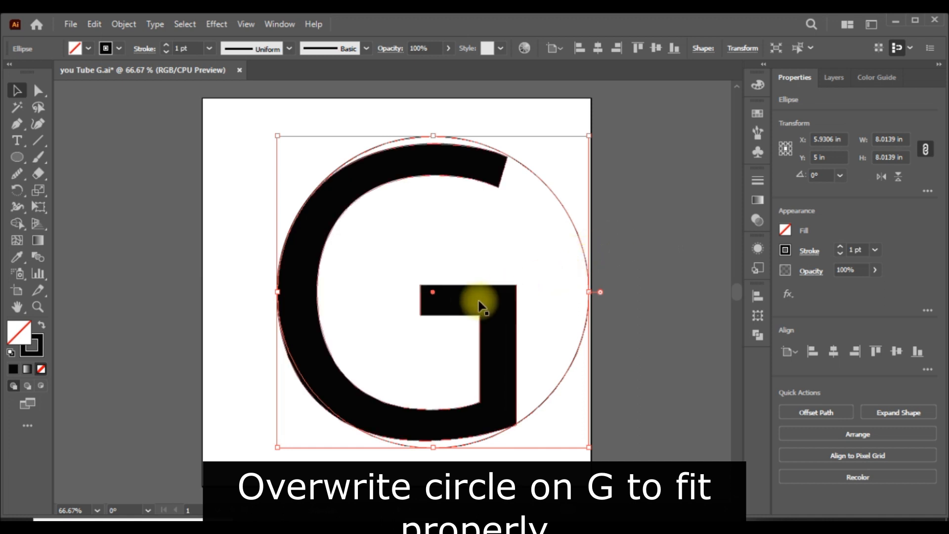
pyautogui.hotkey('ctrl', 'z')
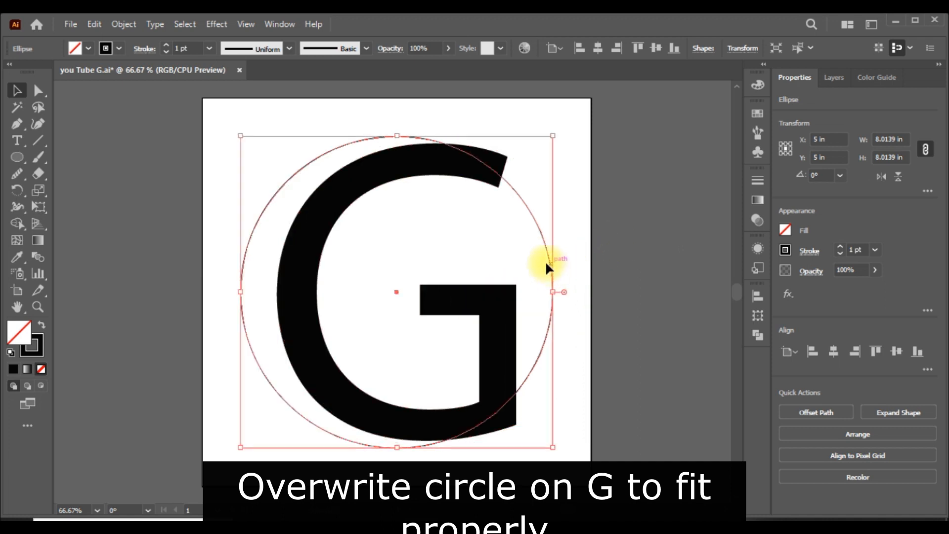
pyautogui.moveTo(545, 250); pyautogui.dragTo(585, 256)
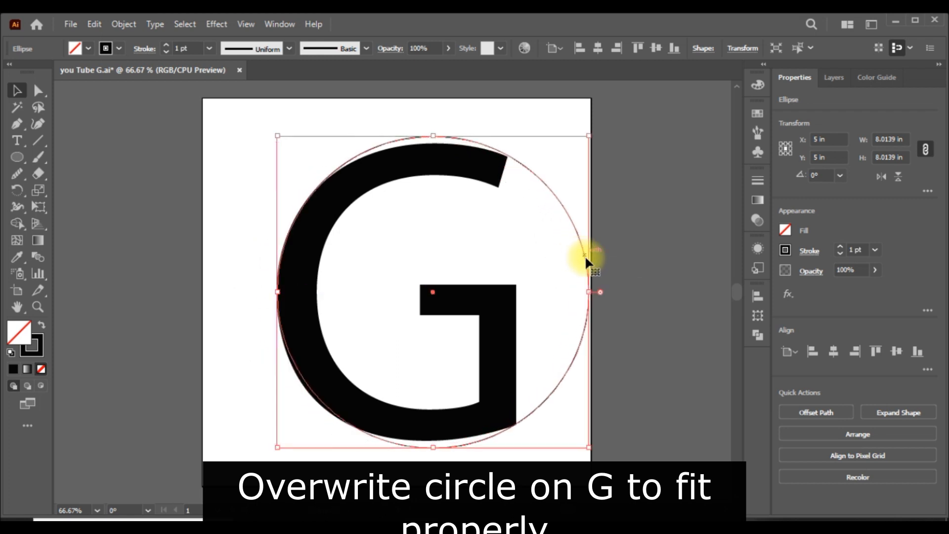
pyautogui.click(672, 290)
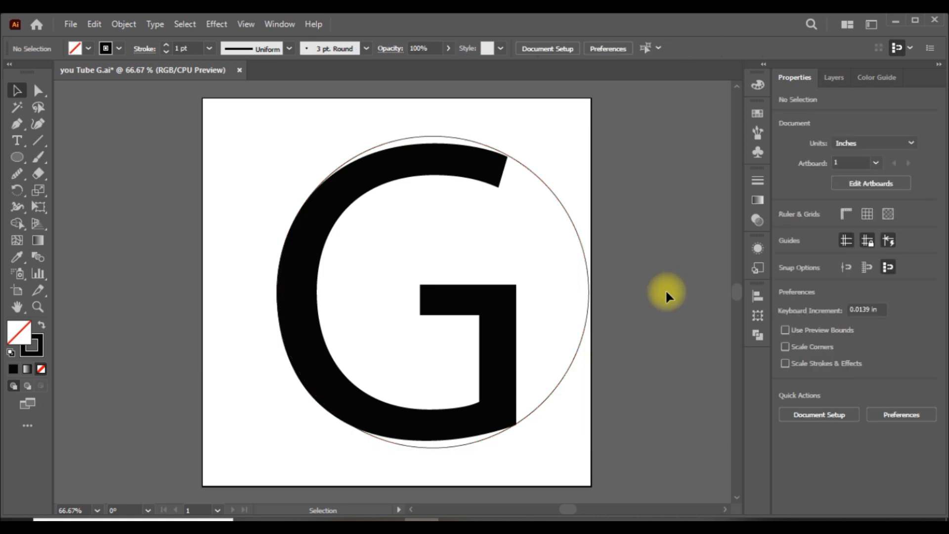
# - Duplicate the circle in front and scale the copy down concentrically to fit the G's inner curve
pyautogui.click(578, 239)
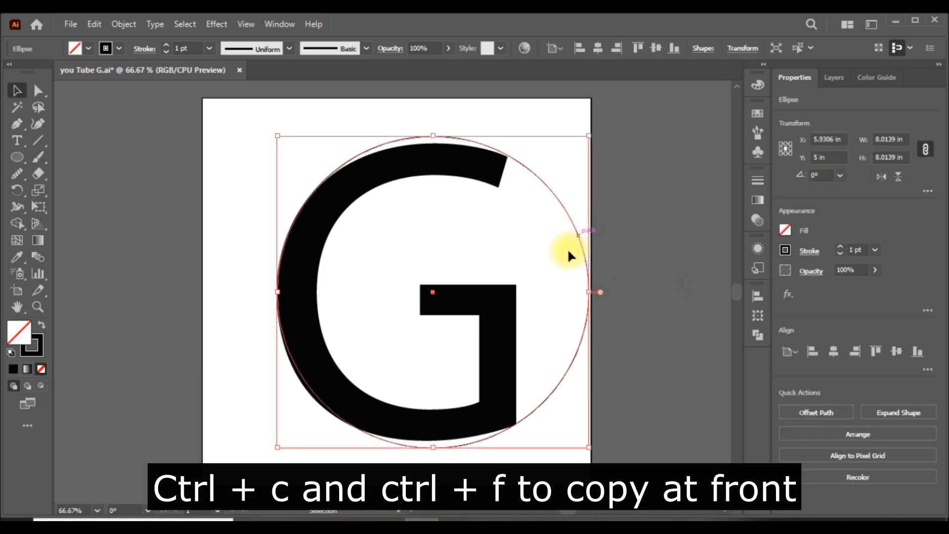
pyautogui.hotkey('ctrl', 'c')
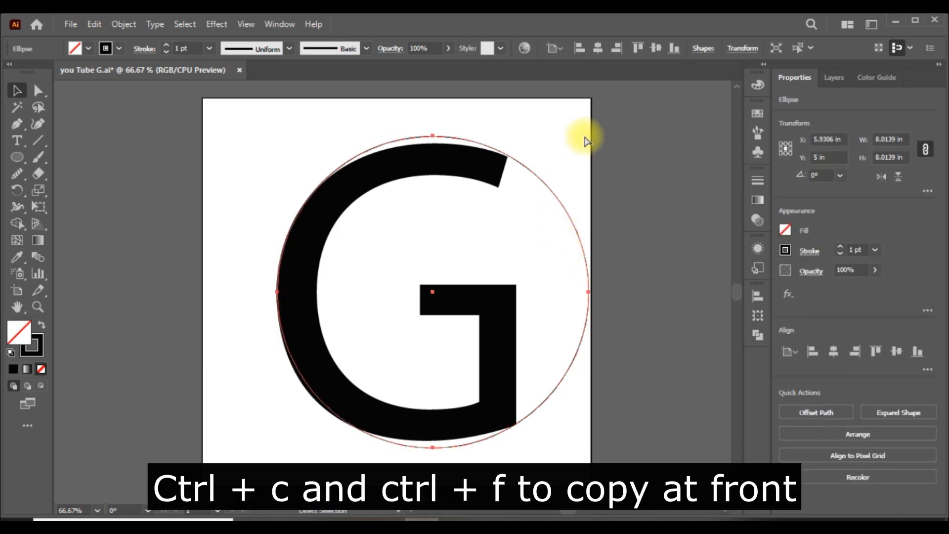
pyautogui.hotkey('ctrl', 'f')
pyautogui.moveTo(589, 137); pyautogui.dragTo(555, 174)
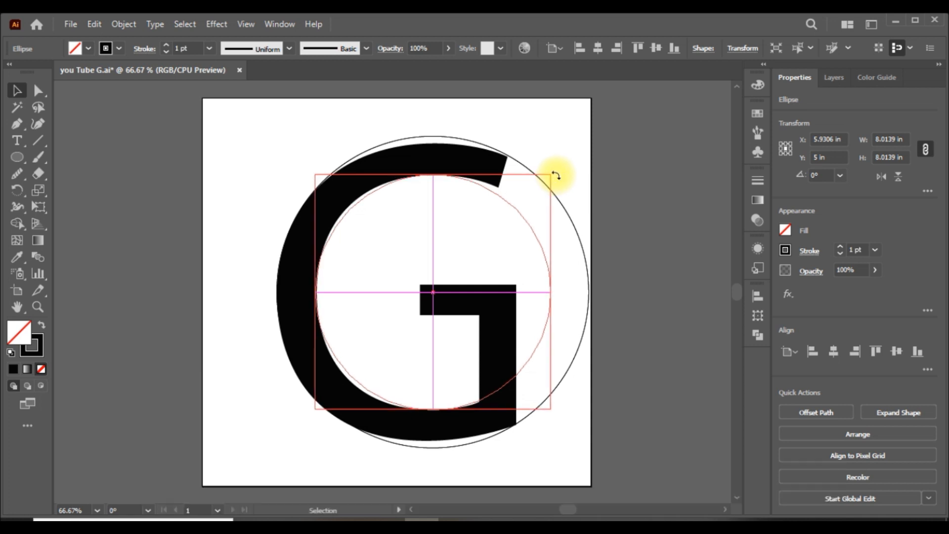
pyautogui.click(694, 268)
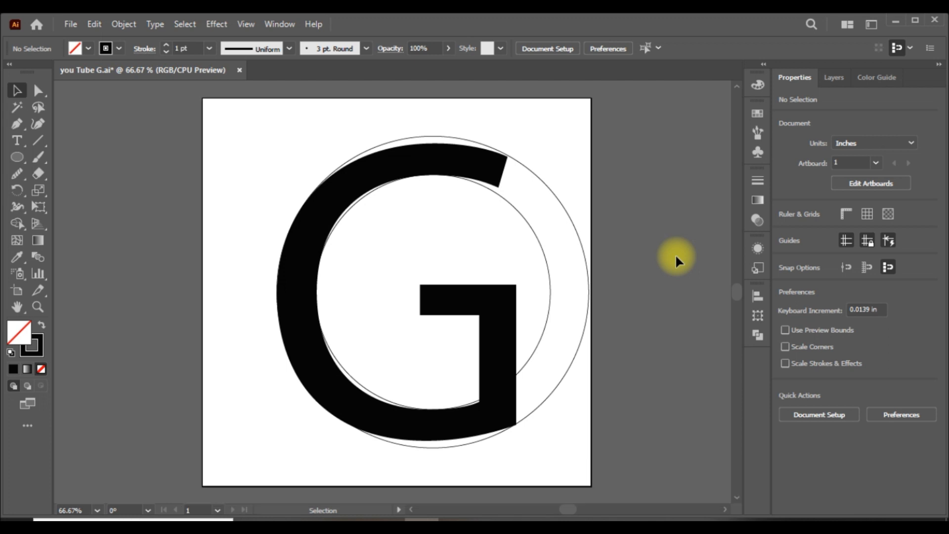
pyautogui.rightClick(17, 156)
pyautogui.click(73, 175)
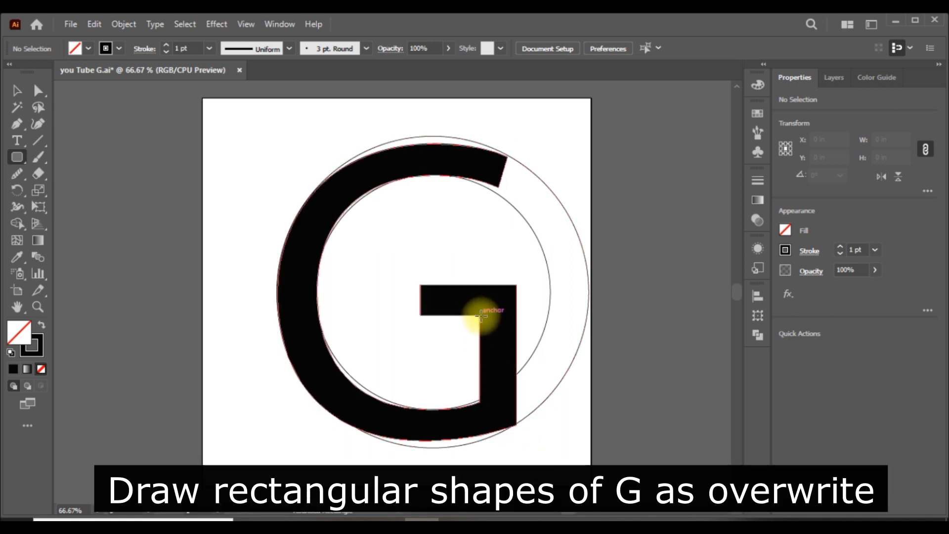
pyautogui.moveTo(481, 315); pyautogui.dragTo(504, 353)
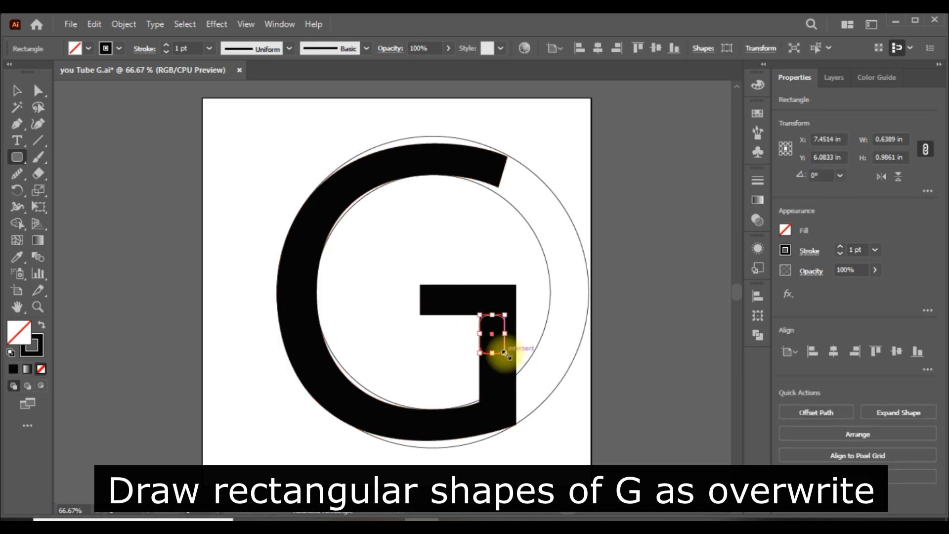
pyautogui.hotkey('ctrl', 'shift', 'a')
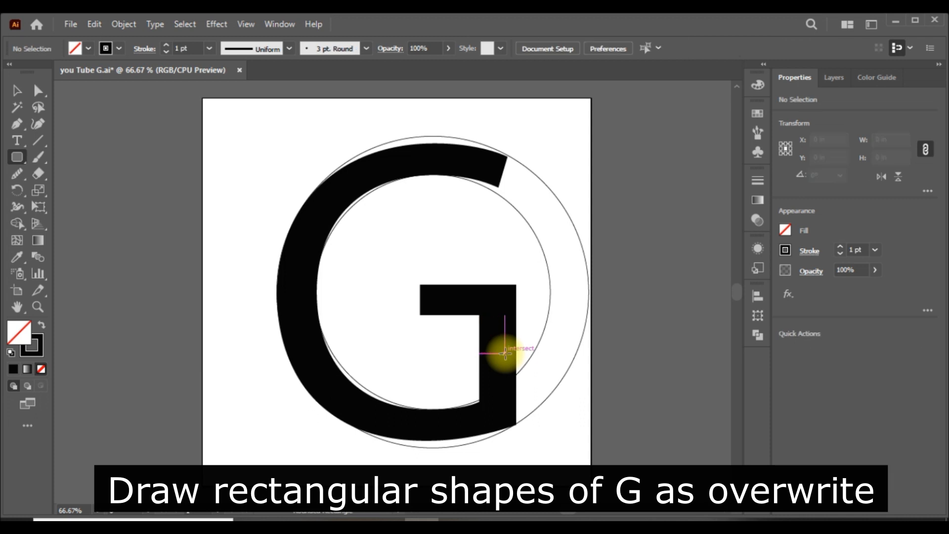
# - Draw a rectangle about 0.94 by 4.01 in over the G's vertical stem, from the crossbar's upper edge to the letter's base
pyautogui.click(16, 158)
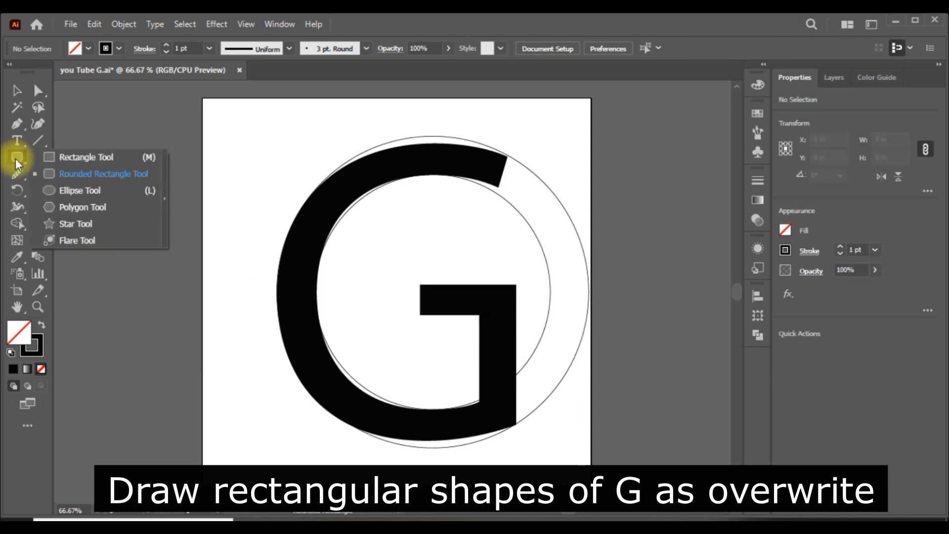
pyautogui.click(102, 157)
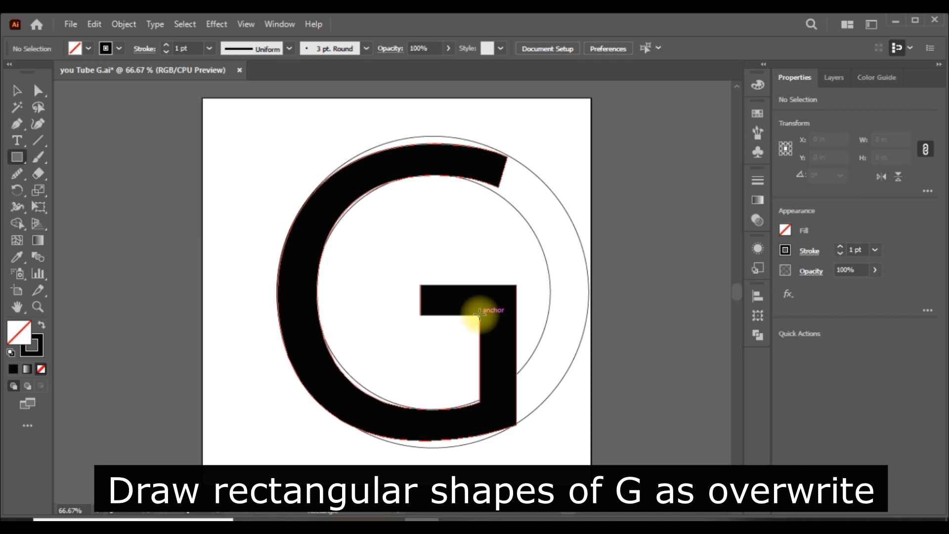
pyautogui.moveTo(479, 315); pyautogui.dragTo(516, 438)
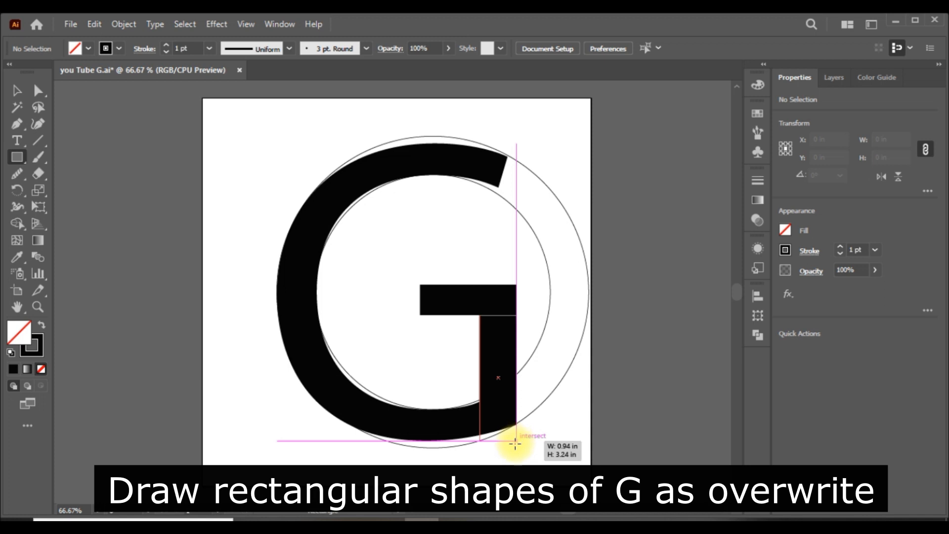
pyautogui.moveTo(514, 443); pyautogui.dragTo(515, 445)
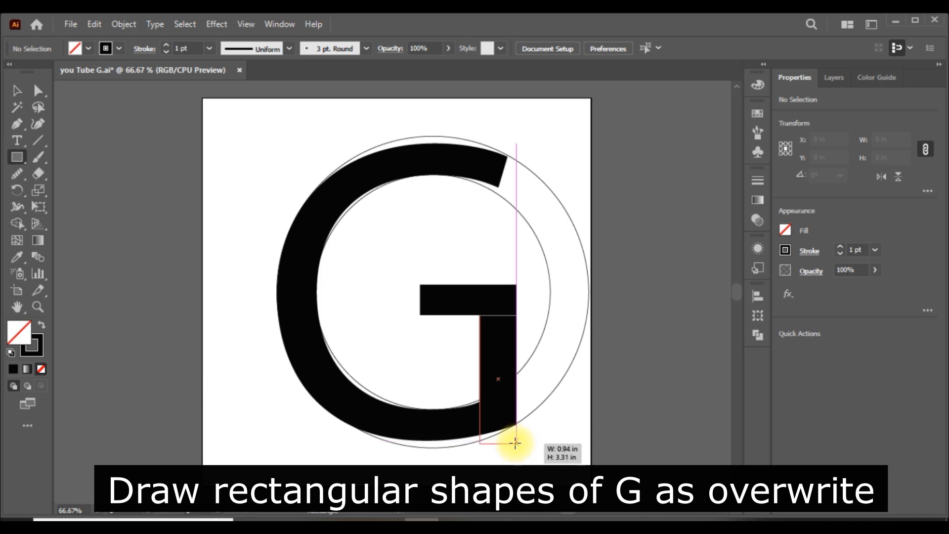
pyautogui.moveTo(515, 443); pyautogui.dragTo(515, 442)
pyautogui.moveTo(498, 315); pyautogui.dragTo(498, 284)
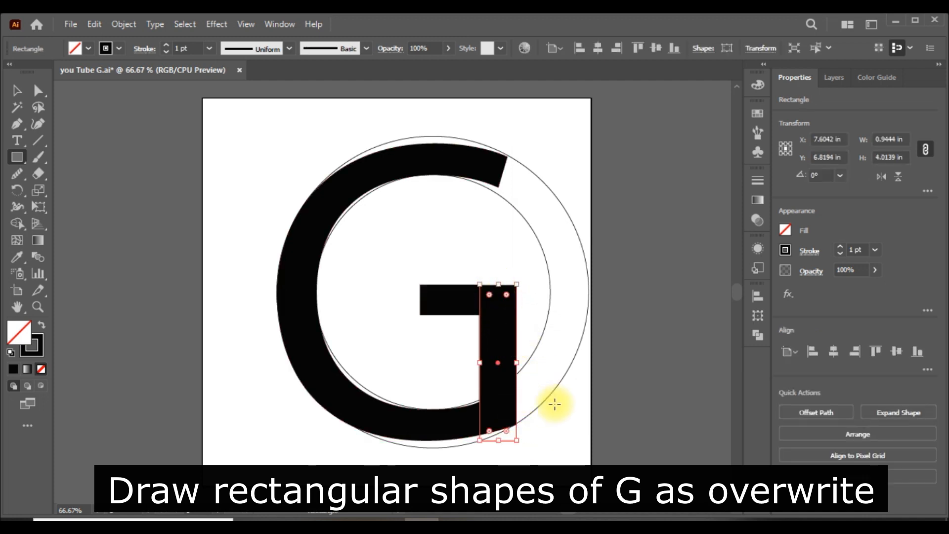
pyautogui.click(17, 91)
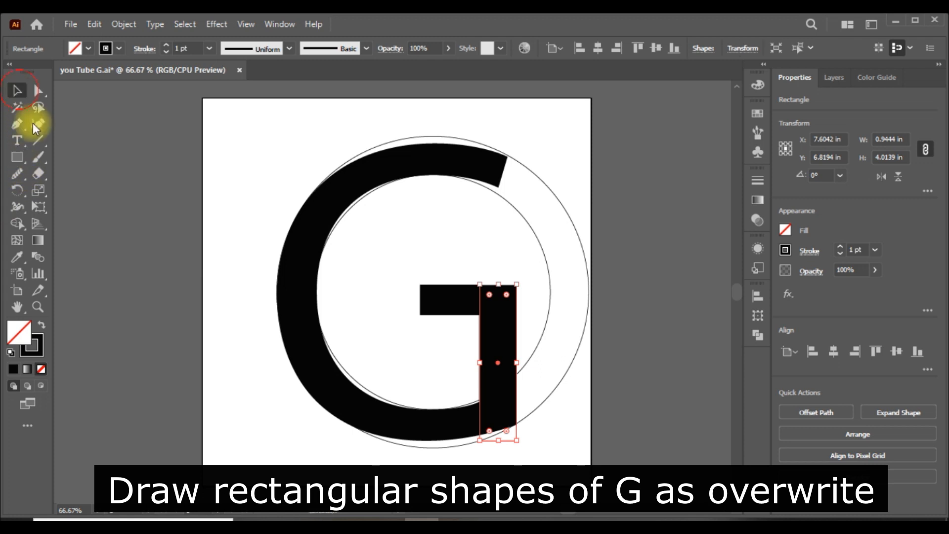
pyautogui.click(104, 291)
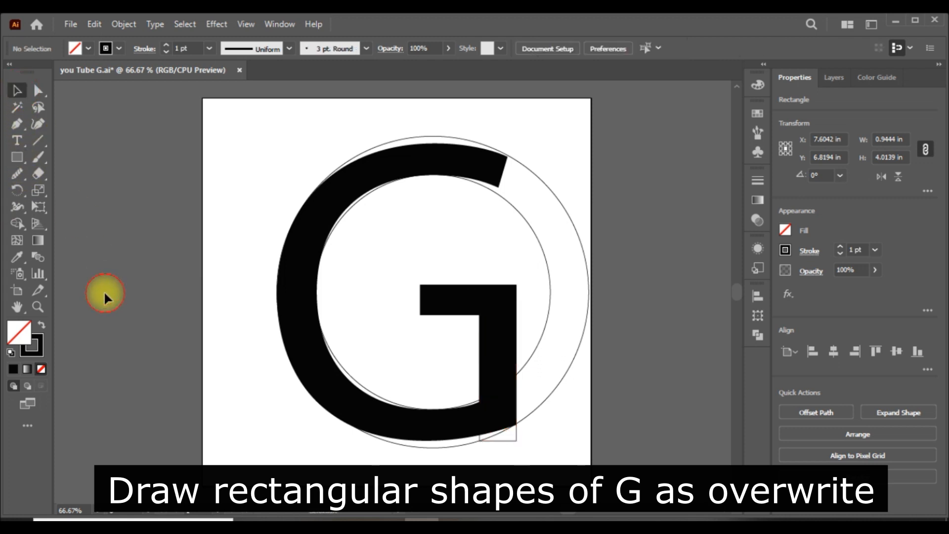
# - Draw a horizontal rectangle about 2.47 by 0.72 in over the G's crossbar
pyautogui.click(18, 157)
pyautogui.moveTo(420, 287); pyautogui.dragTo(516, 313)
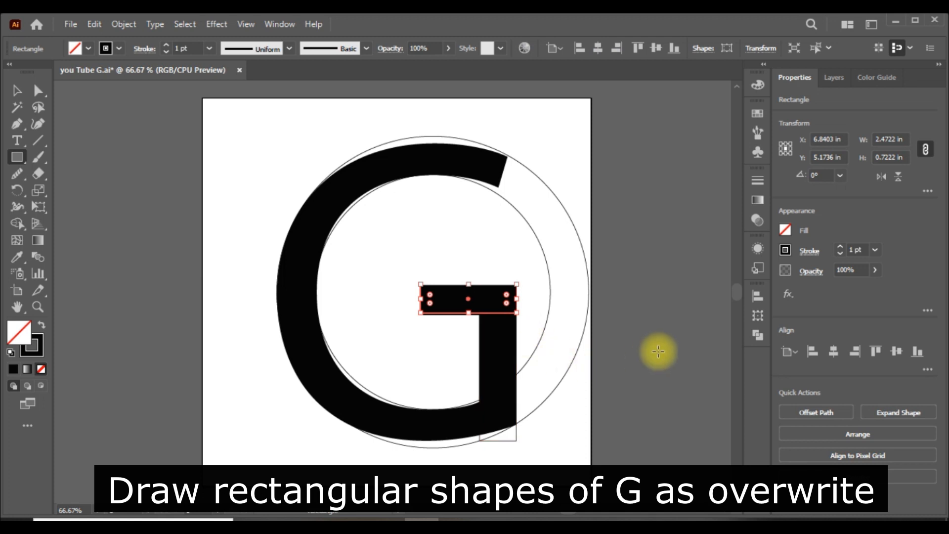
pyautogui.click(17, 92)
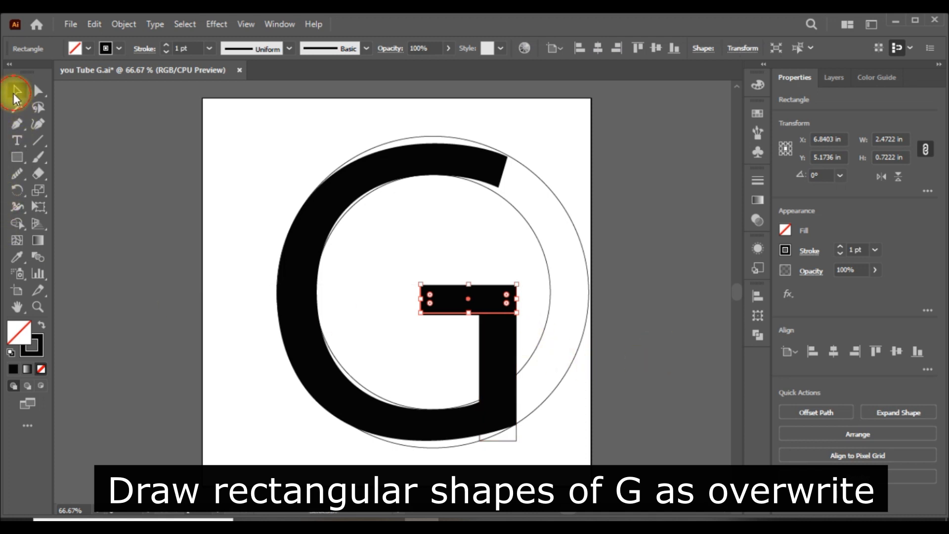
pyautogui.click(681, 386)
pyautogui.click(681, 385)
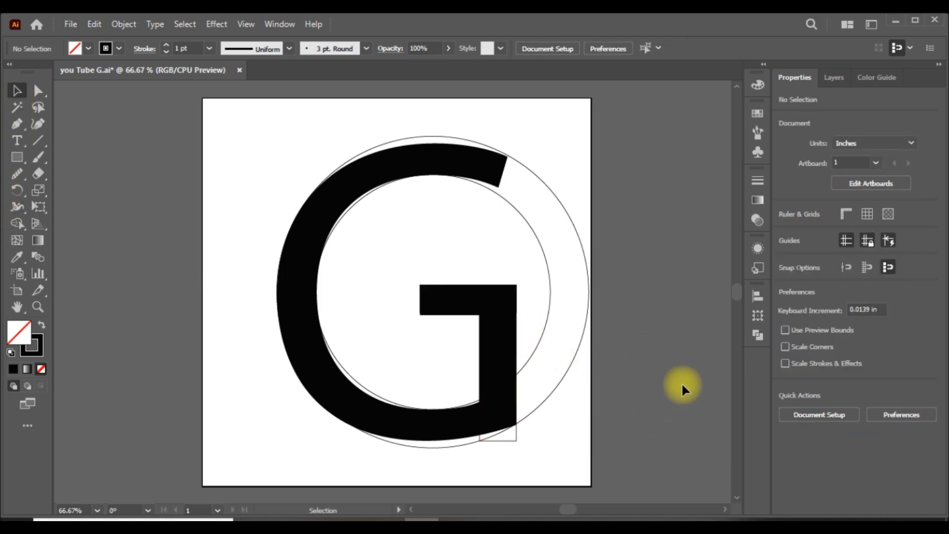
# - Hide the G group in Layer 2 to check the construction outlines, and show it again
pyautogui.click(834, 78)
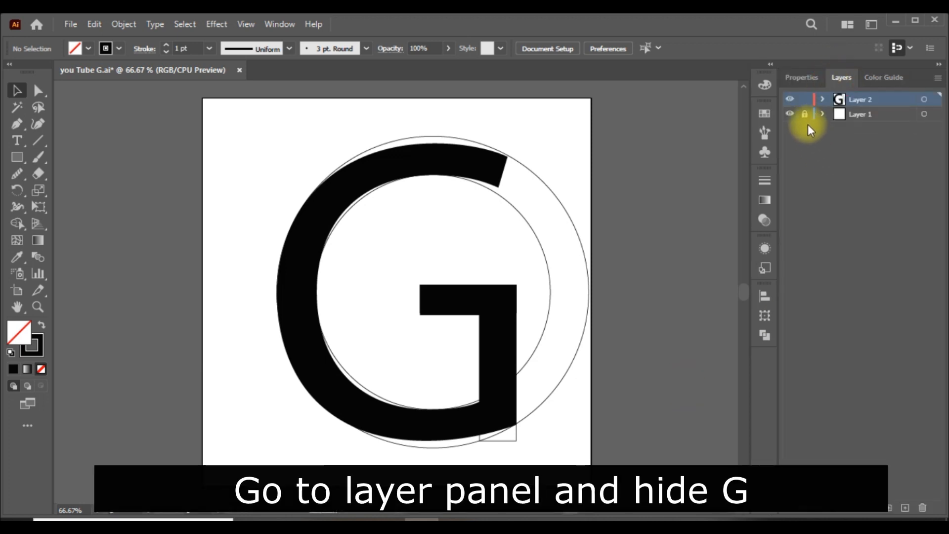
pyautogui.click(822, 101)
pyautogui.click(790, 172)
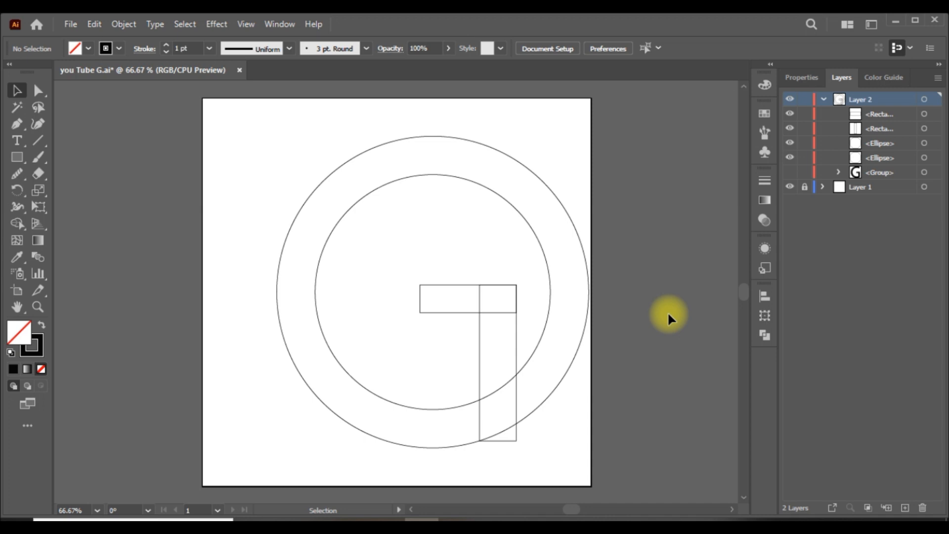
pyautogui.click(789, 172)
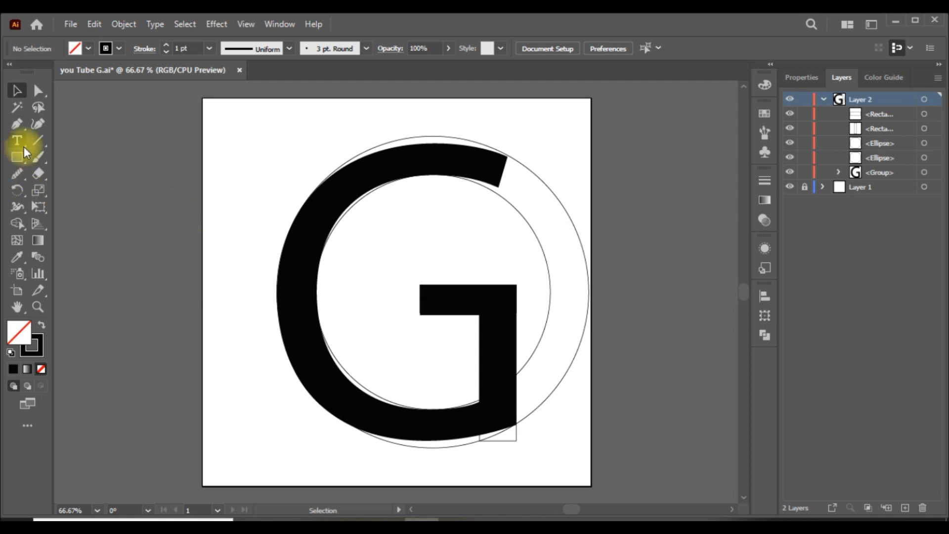
# - Try to draw the G's upper end edge between the two circles with the Pen tool, and undo the misplaced points
pyautogui.click(17, 124)
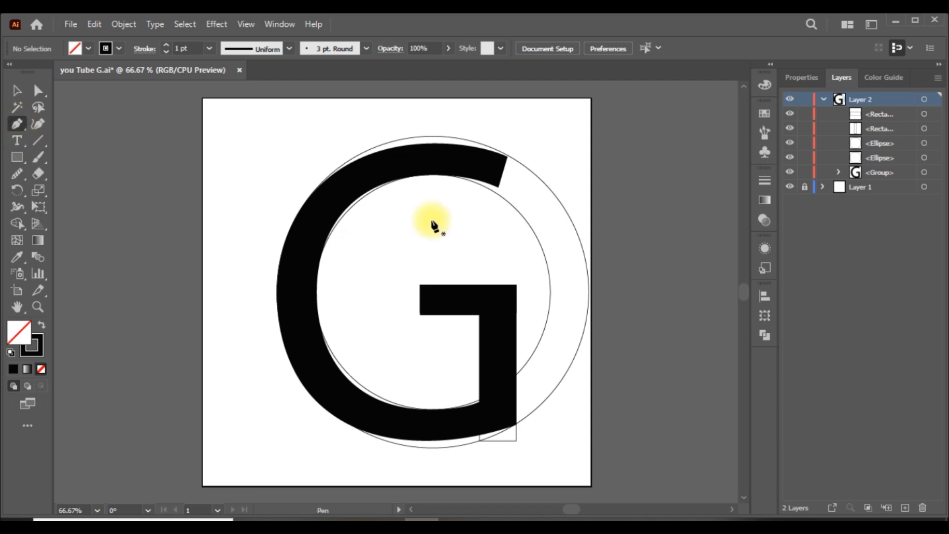
pyautogui.click(507, 157)
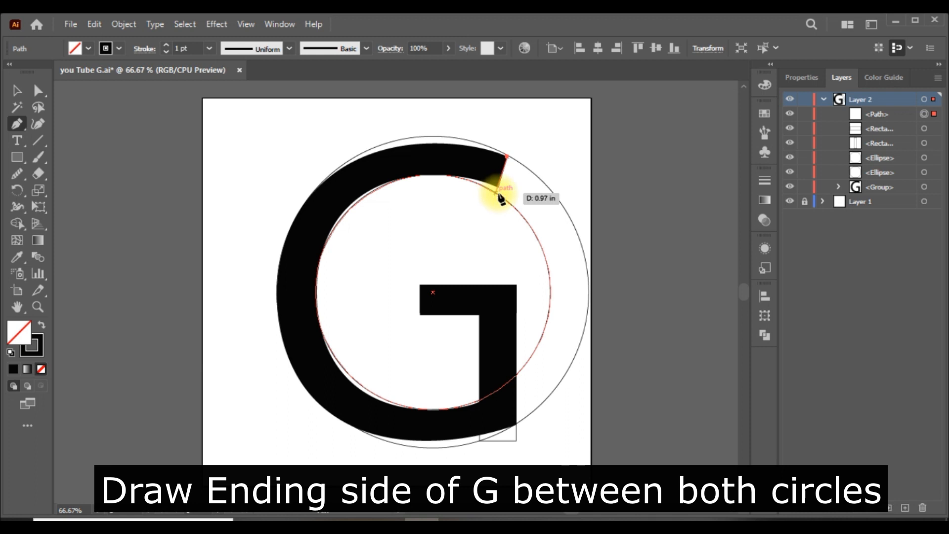
pyautogui.press('Escape')
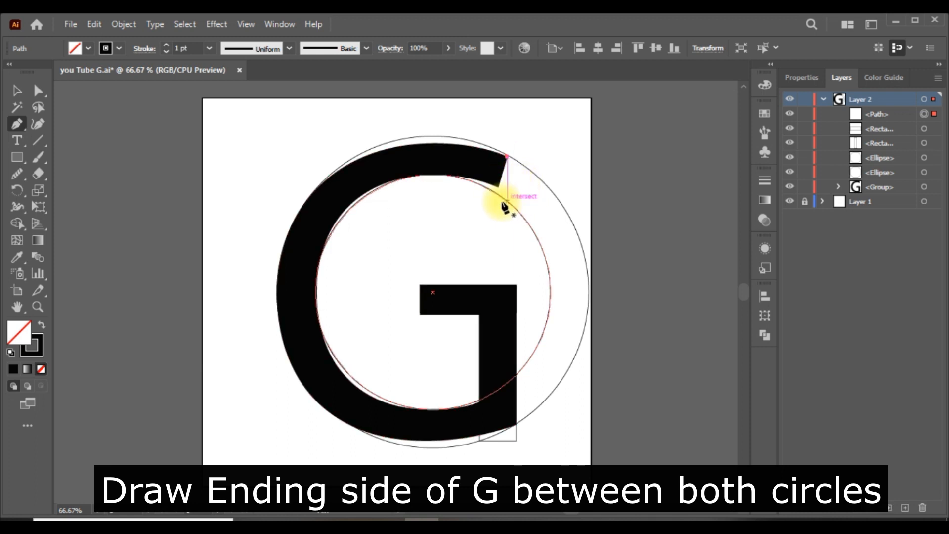
pyautogui.click(494, 192)
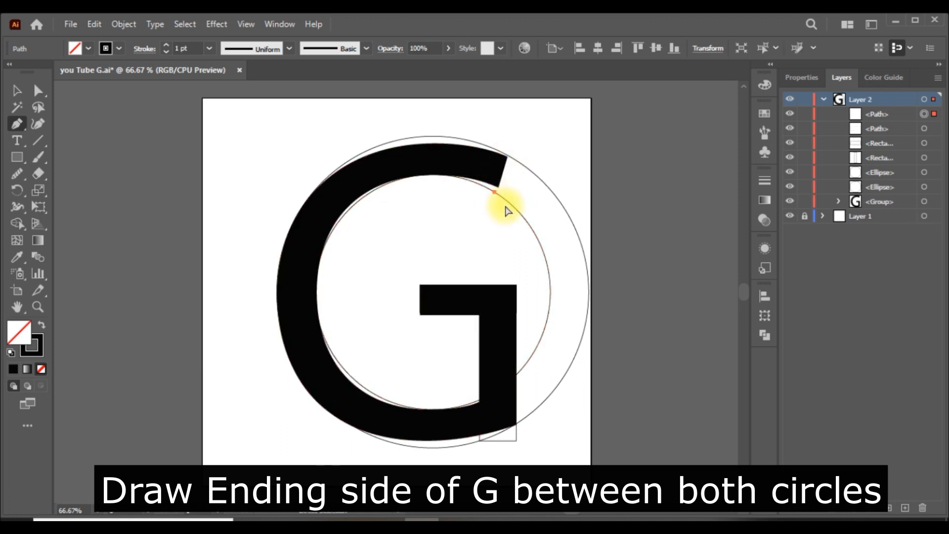
pyautogui.hotkey('ctrl', 'z')
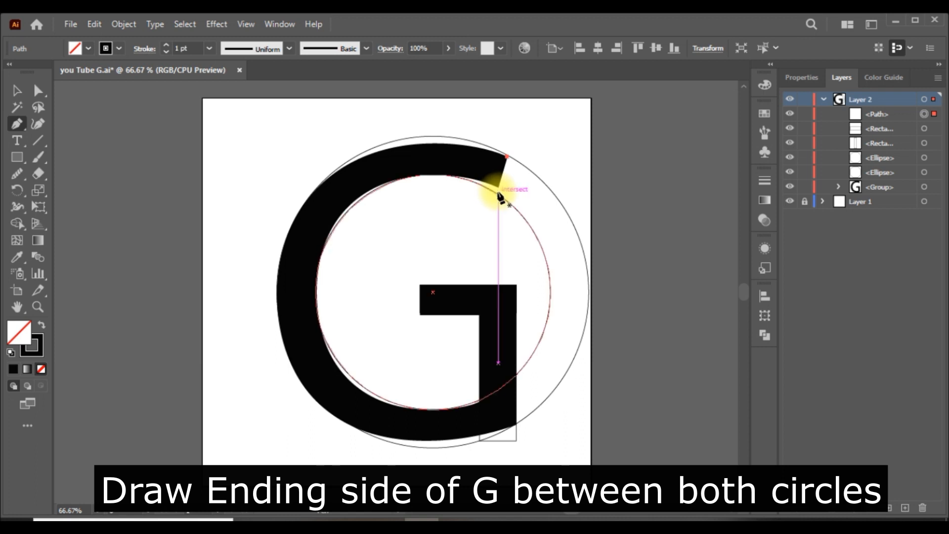
pyautogui.click(498, 191)
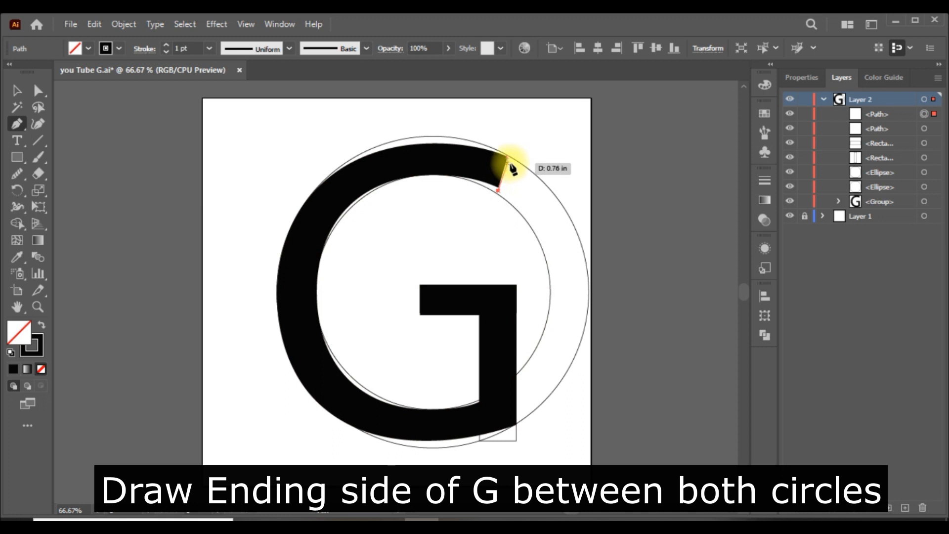
pyautogui.hotkey('ctrl', 'z')
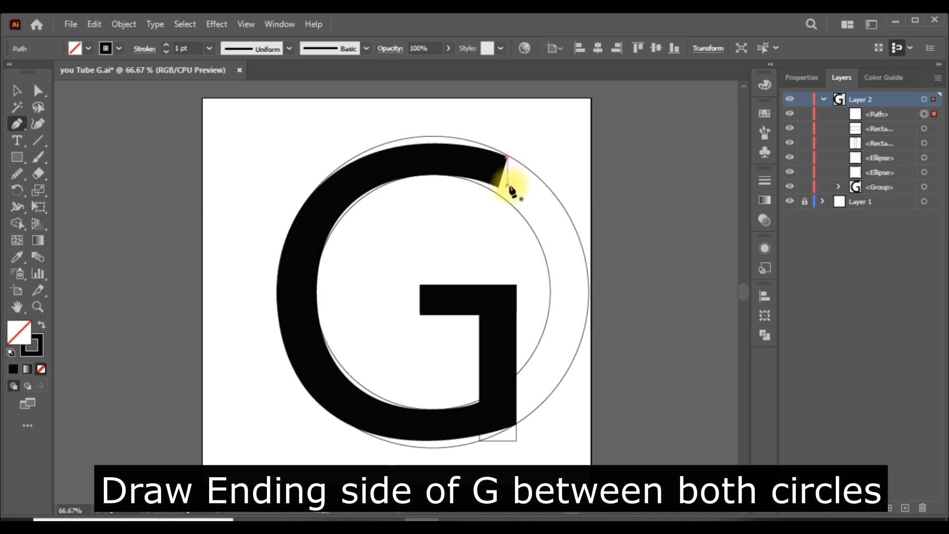
# - Draw a straight line about 1.01 in long along the G's upper end, from the inner circle to the outer circle
pyautogui.hotkey('ctrl', '+')
pyautogui.hotkey('ctrl', '+')
pyautogui.hotkey('ctrl', '+')
pyautogui.hotkey('ctrl', '+')
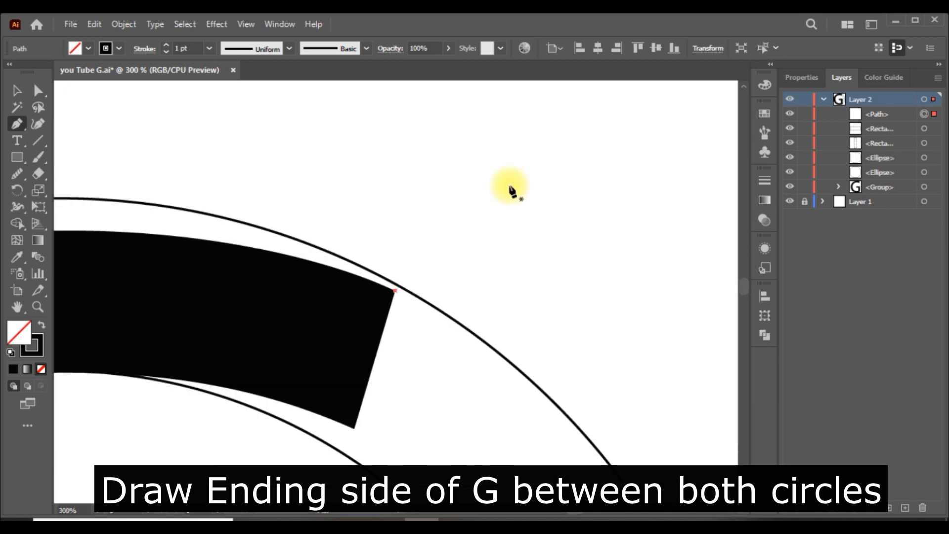
pyautogui.scroll(-2, 393, 378)
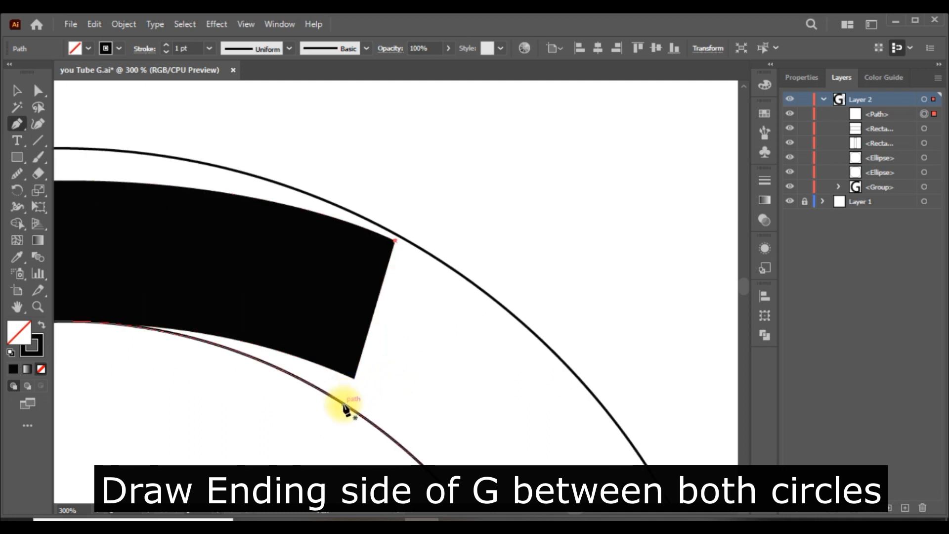
pyautogui.click(344, 404)
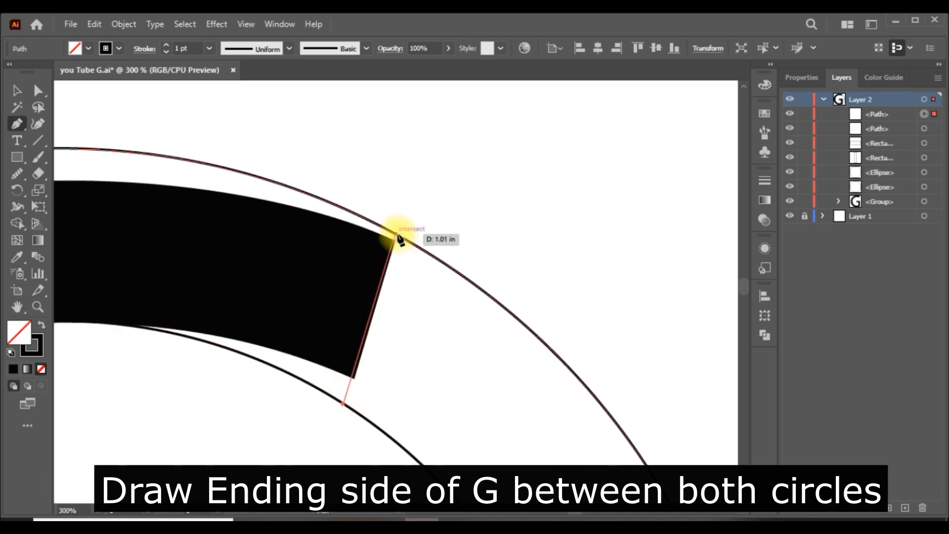
pyautogui.click(396, 235)
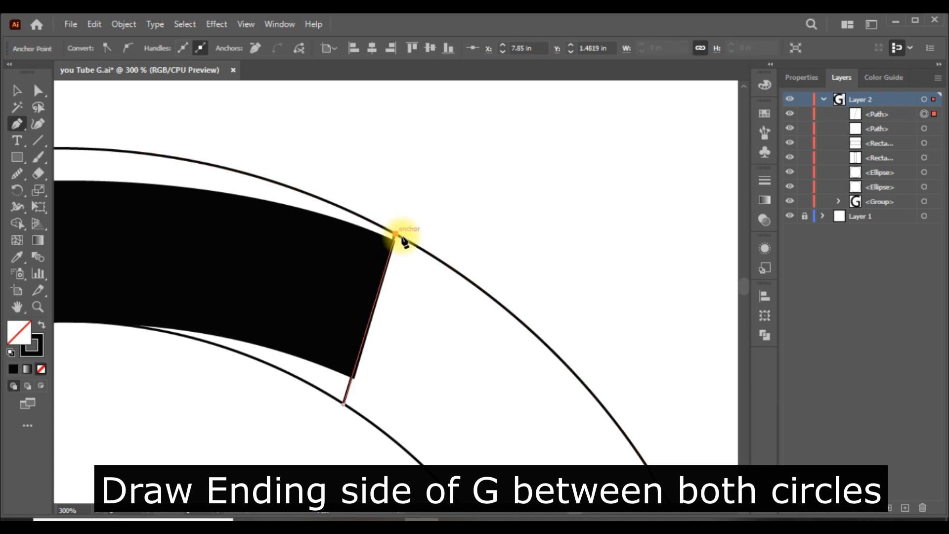
pyautogui.press('Escape')
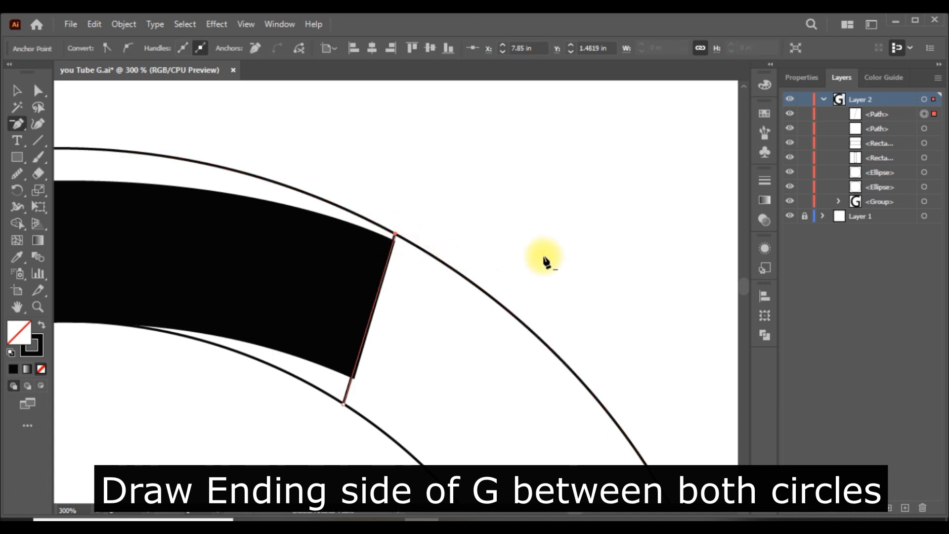
pyautogui.hotkey('ctrl', '-')
pyautogui.hotkey('ctrl', '-')
pyautogui.hotkey('ctrl', '-')
pyautogui.hotkey('ctrl', '-')
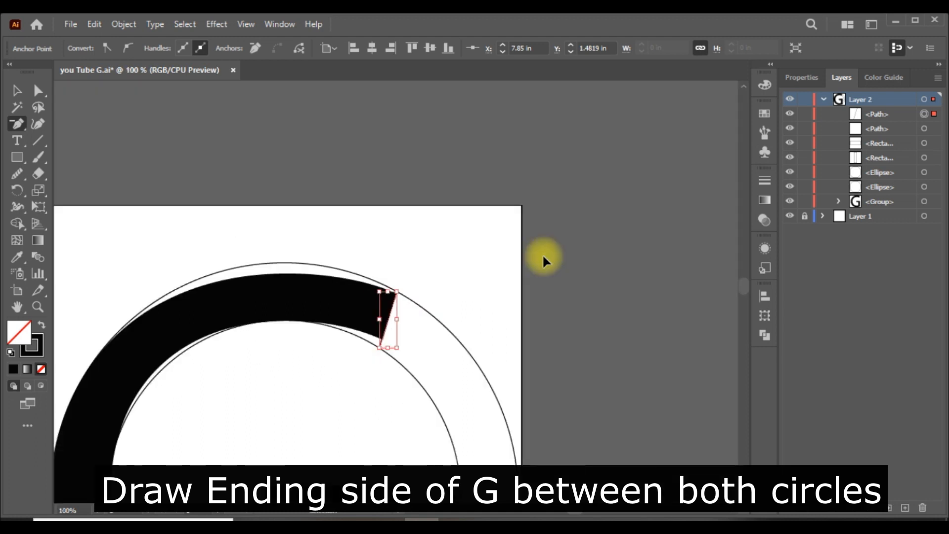
pyautogui.scroll(-5, 546, 260)
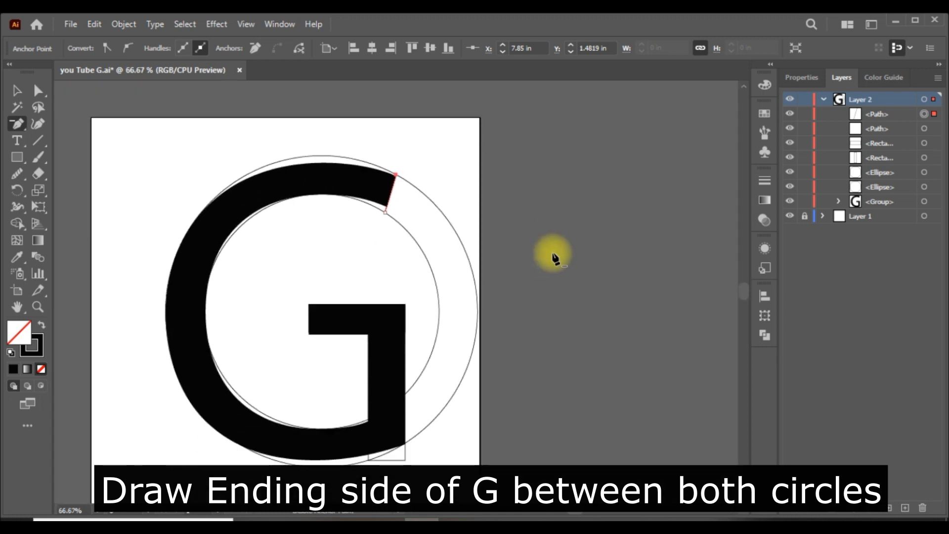
pyautogui.scroll(-1, 541, 261)
pyautogui.click(14, 94)
pyautogui.click(566, 302)
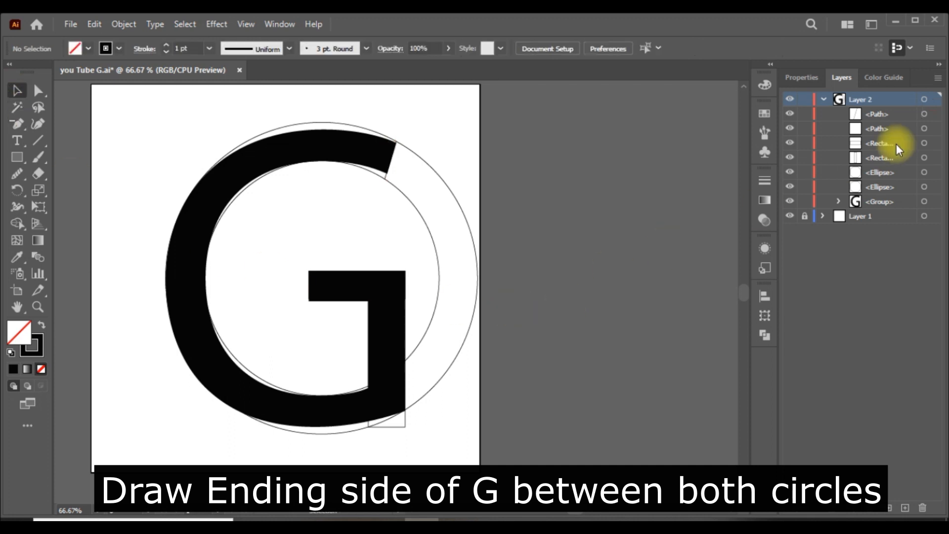
# - Hide the G group and trim the vertical rectangle's overhang beyond the outer circle with the Shape Builder tool
pyautogui.click(804, 216)
pyautogui.click(789, 201)
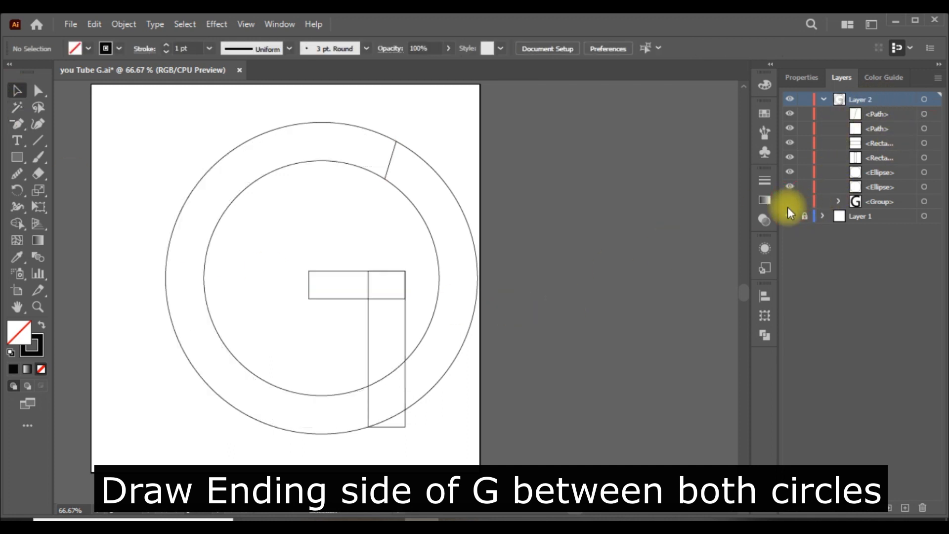
pyautogui.hotkey('ctrl', 'a')
pyautogui.hotkey('shift', 'm')
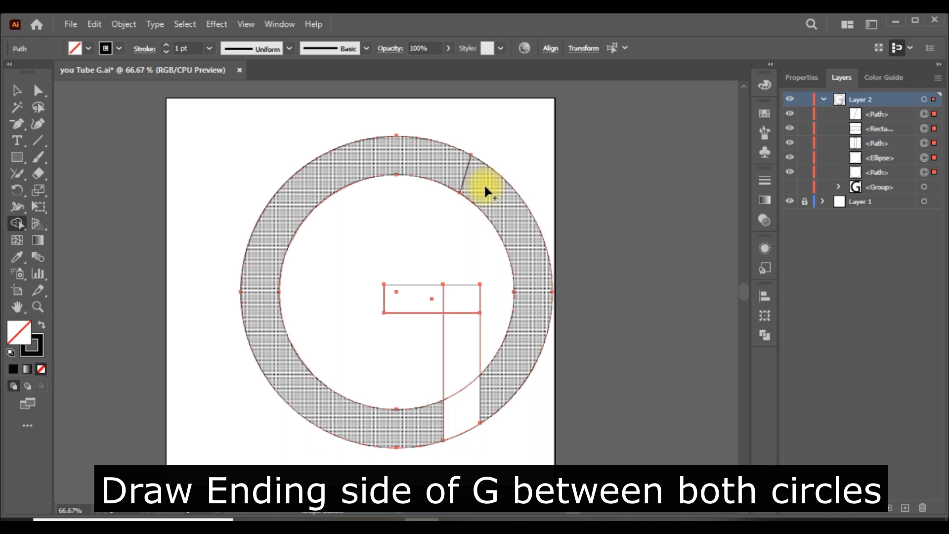
pyautogui.click(17, 91)
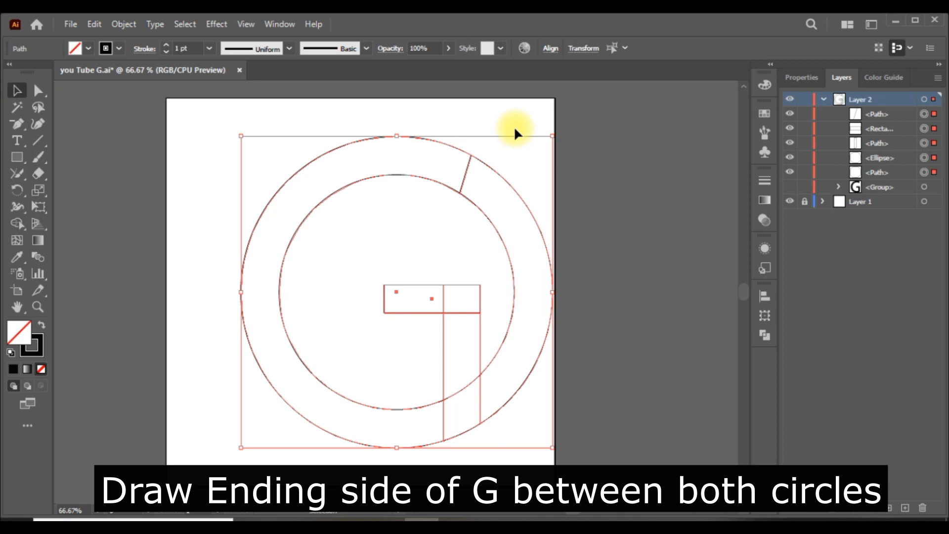
pyautogui.click(508, 114)
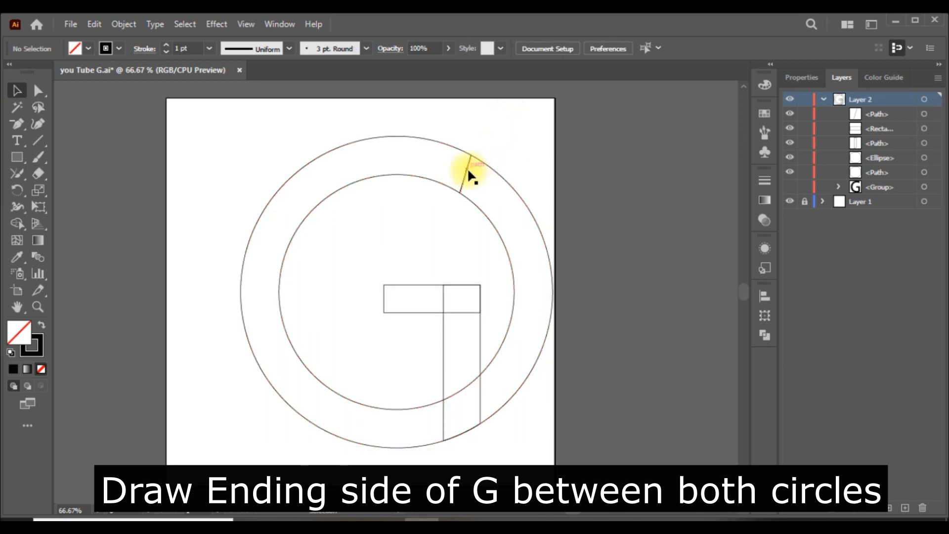
# - Draw a straight line about 0.6 in wide and 2 in high beside the G's upper end edge, extending past both circles
pyautogui.click(467, 176)
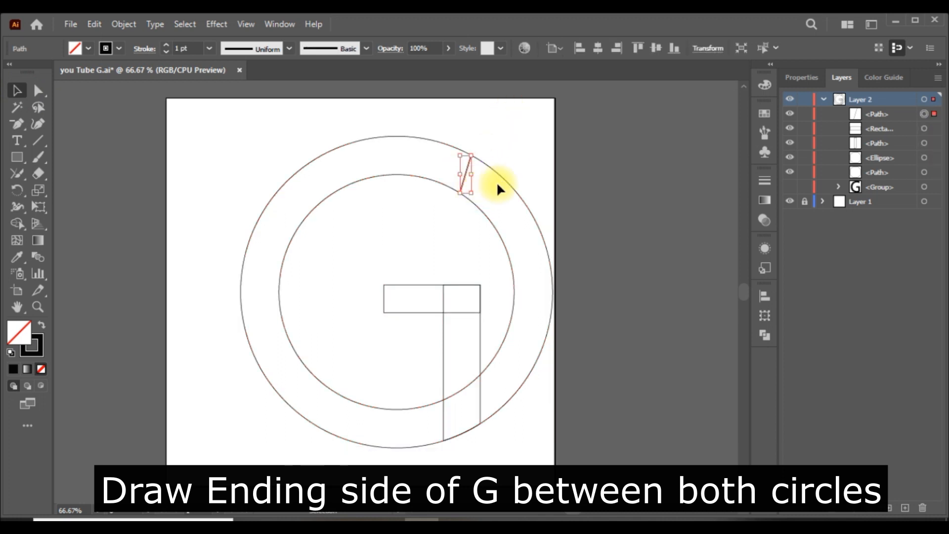
pyautogui.click(617, 137)
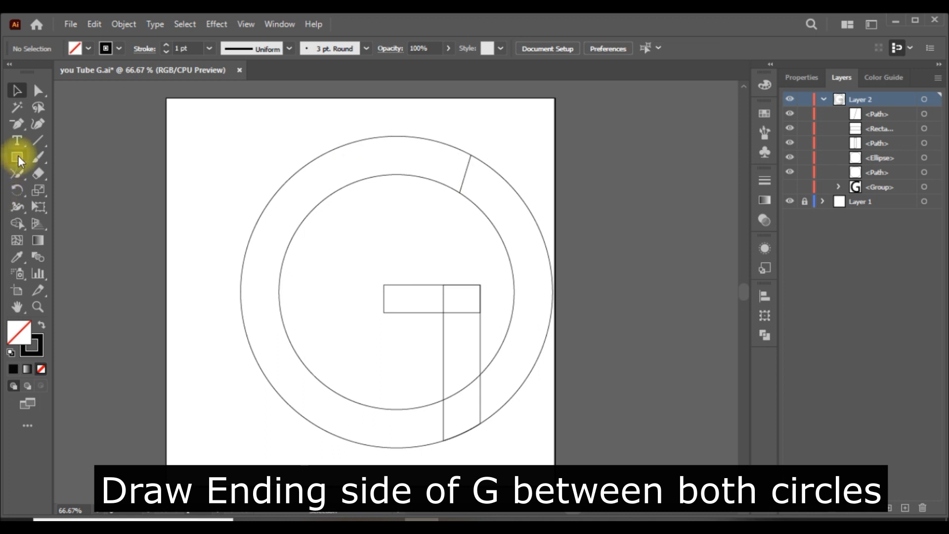
pyautogui.moveTo(17, 126); pyautogui.dragTo(65, 124)
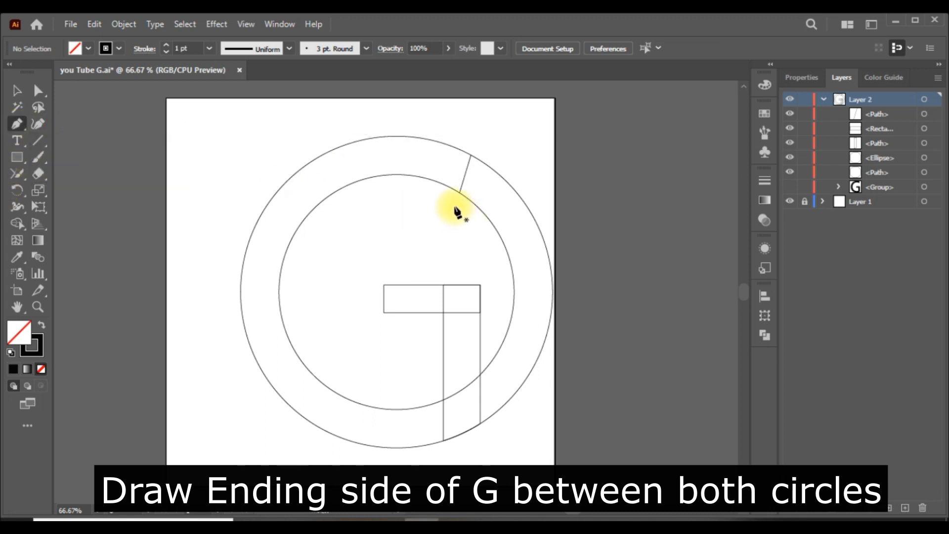
pyautogui.click(454, 205)
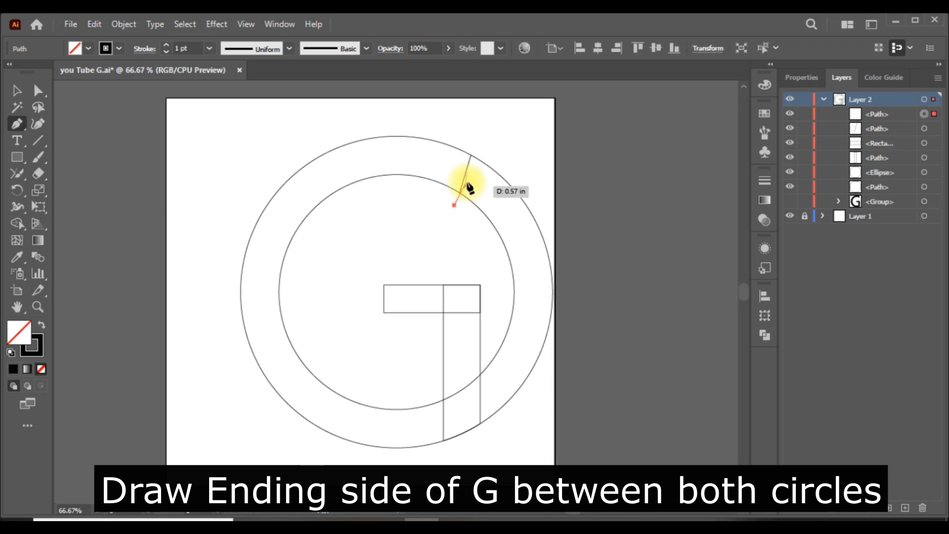
pyautogui.click(477, 127)
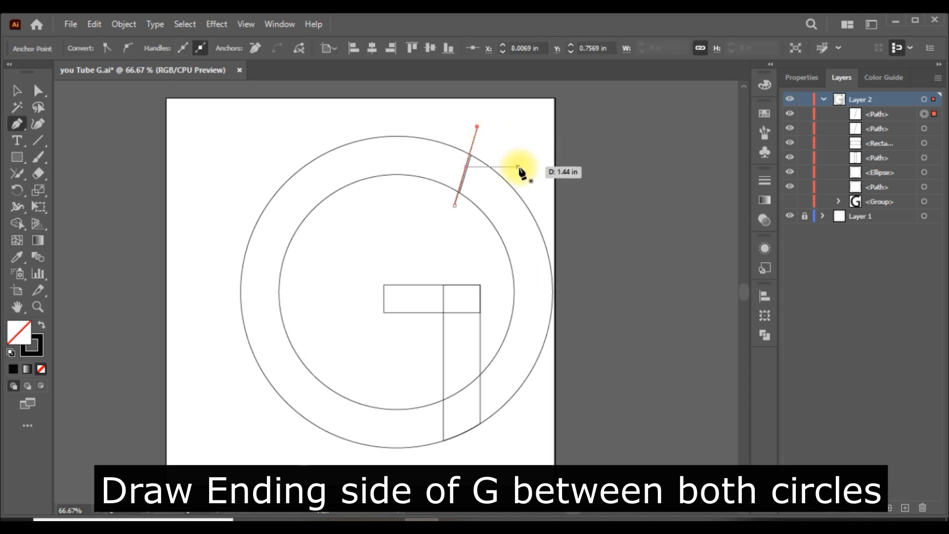
pyautogui.click(38, 90)
pyautogui.click(563, 147)
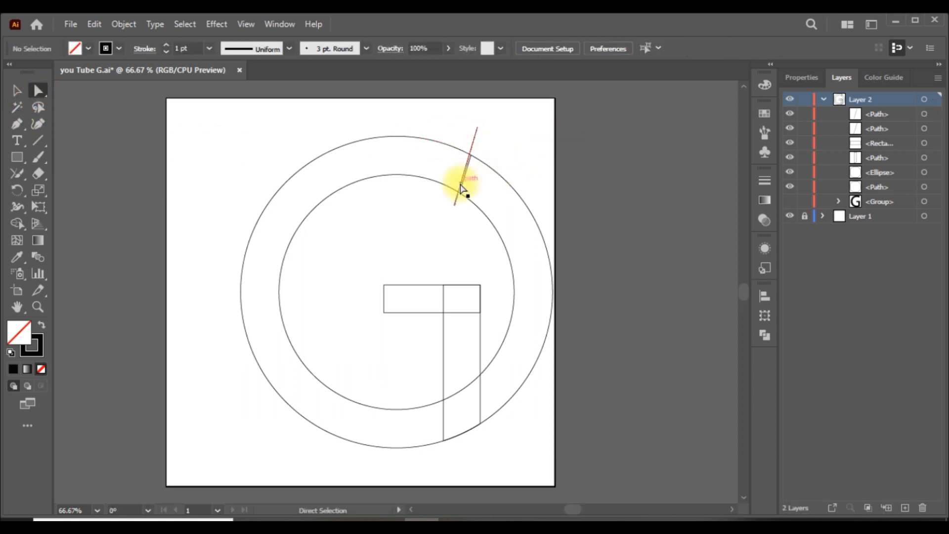
# - Delete the shorter end line between the two circles together with its leftover anchor points, keeping the longer line
pyautogui.click(460, 181)
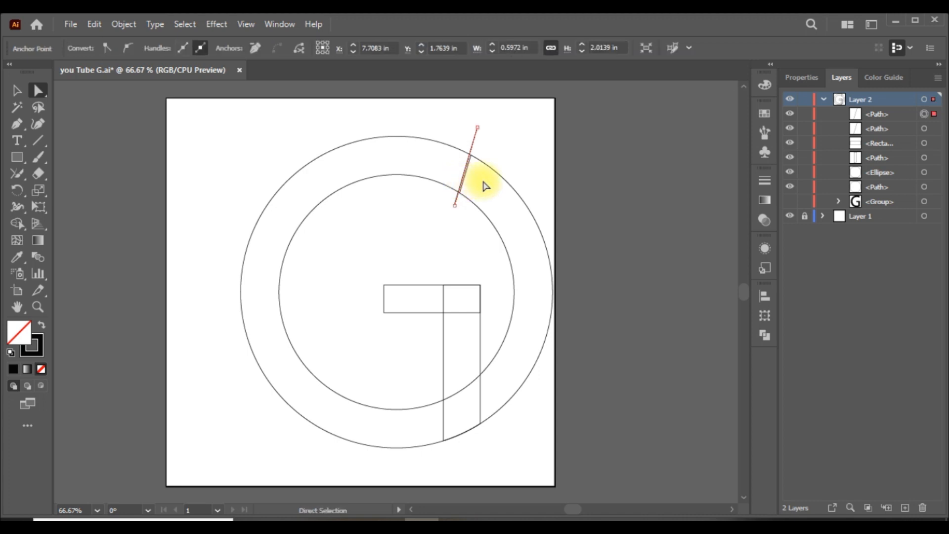
pyautogui.hotkey('ctrl', '=')
pyautogui.hotkey('ctrl', '=')
pyautogui.hotkey('ctrl', '=')
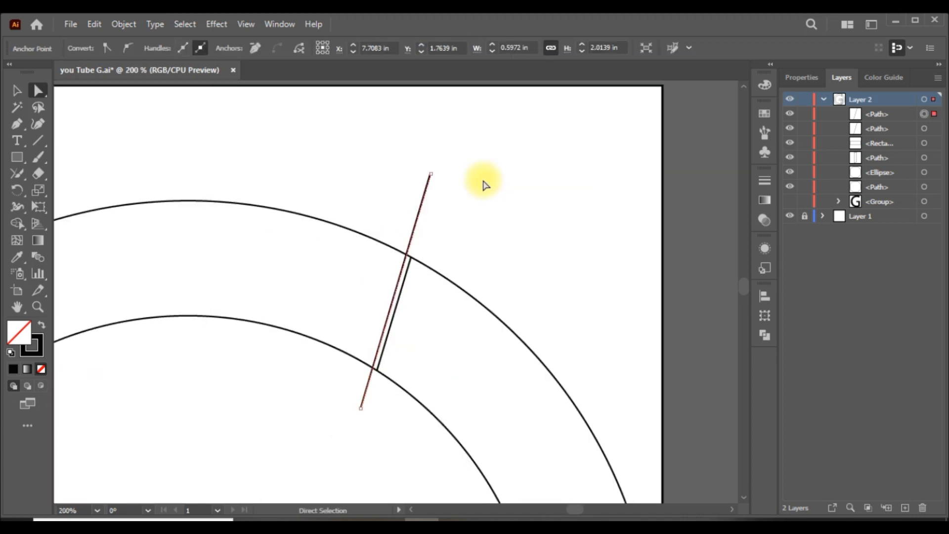
pyautogui.click(424, 334)
pyautogui.click(396, 321)
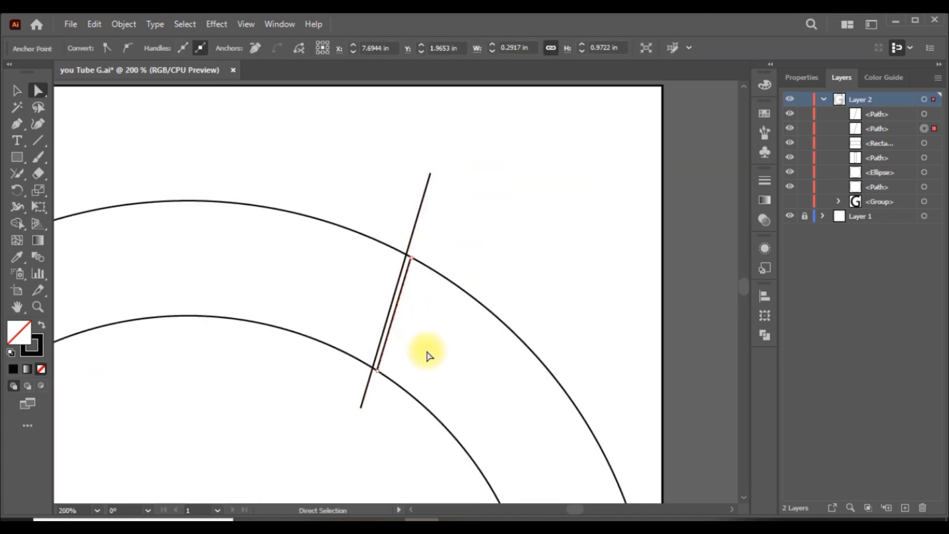
pyautogui.press('Delete')
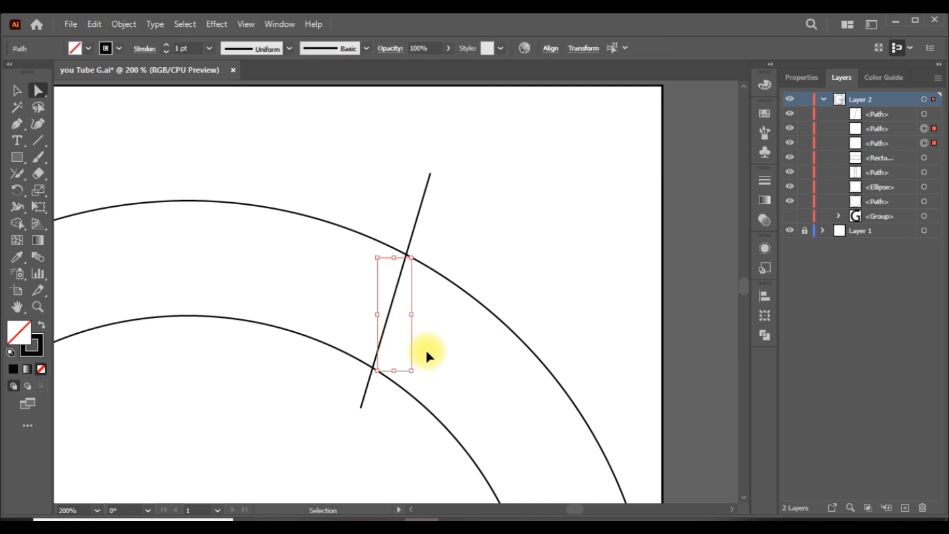
pyautogui.press('Delete')
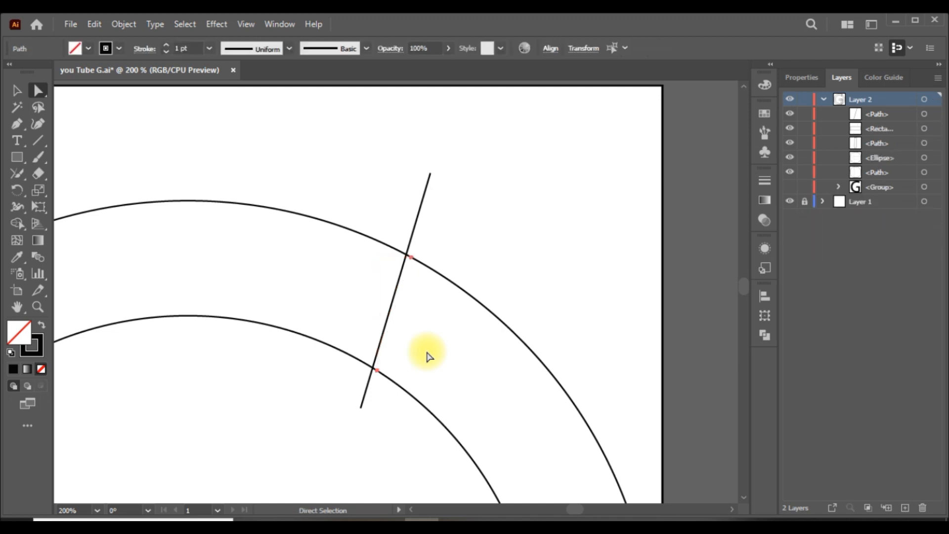
# - Separate the ring section between the end line and the vertical rectangle with the Shape Builder tool, and delete it
pyautogui.hotkey('ctrl', '-')
pyautogui.hotkey('ctrl', '-')
pyautogui.hotkey('ctrl', '-')
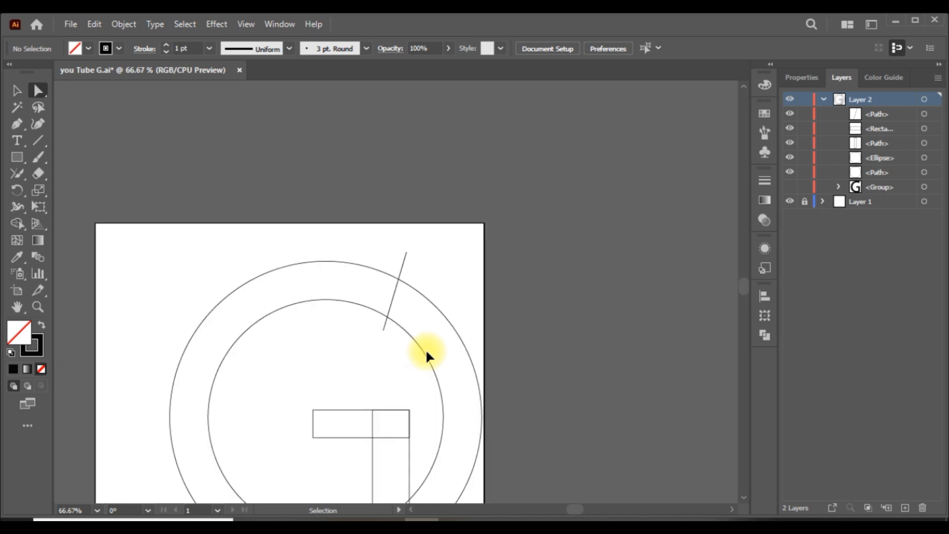
pyautogui.scroll(-4, 428, 356)
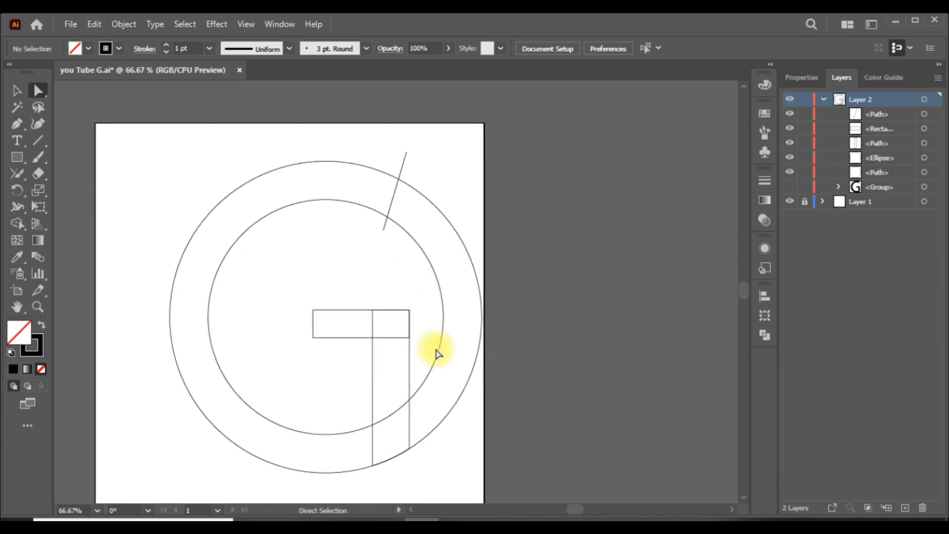
pyautogui.hotkey('ctrl', 'a')
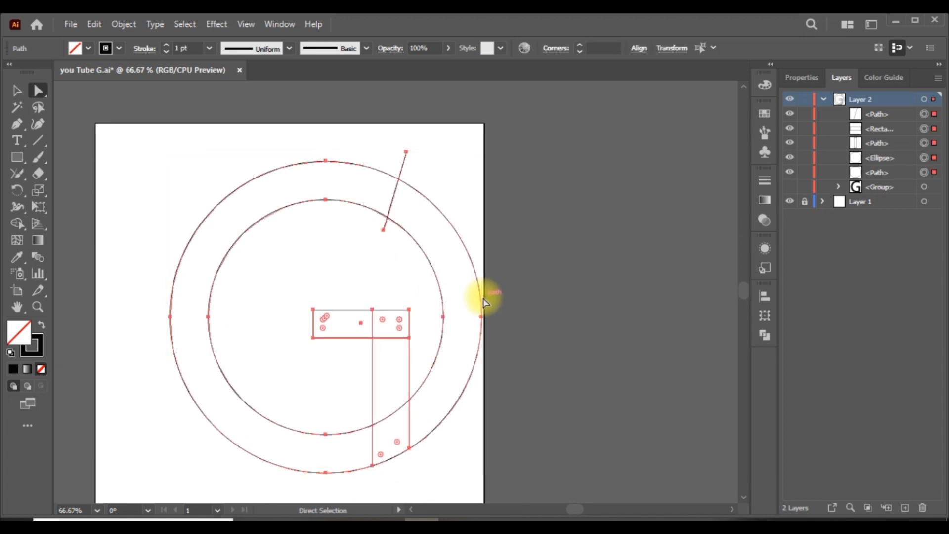
pyautogui.click(17, 224)
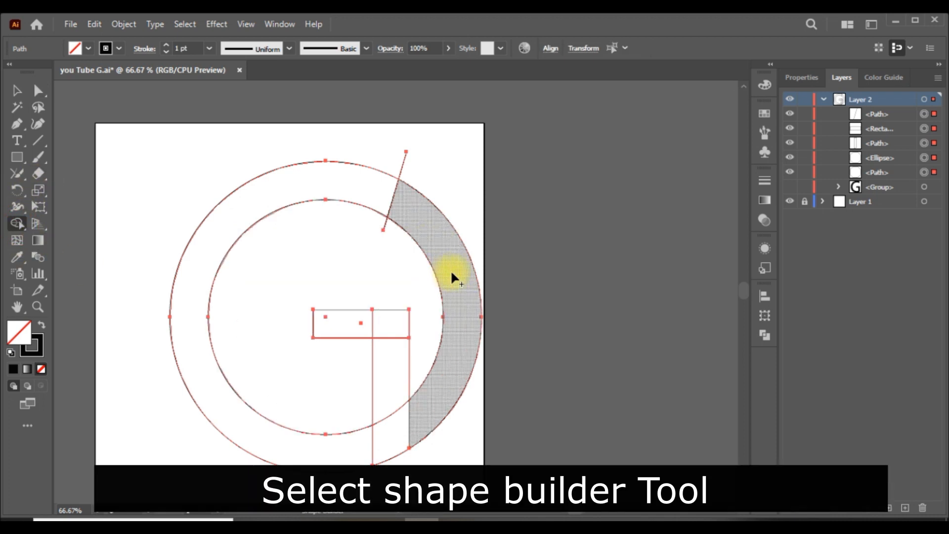
pyautogui.click(451, 274)
pyautogui.click(17, 90)
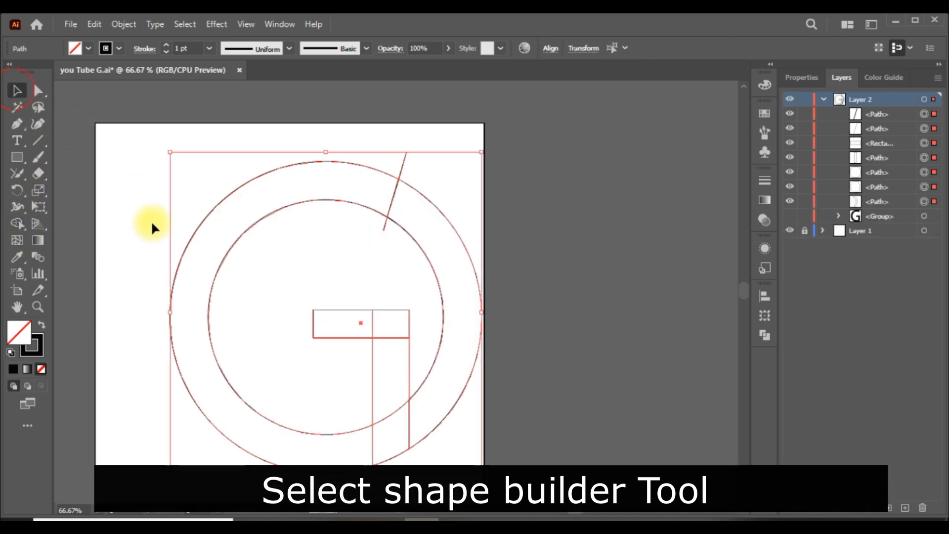
pyautogui.click(629, 319)
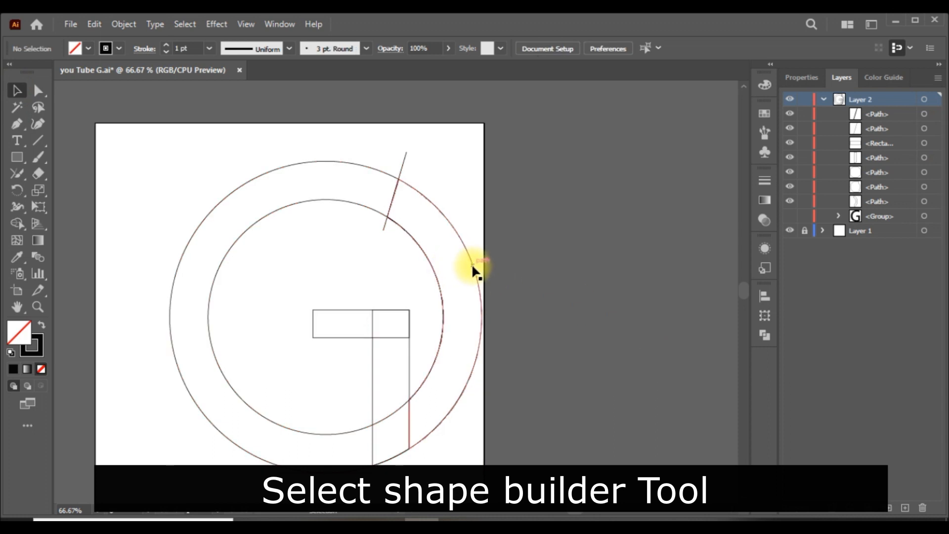
pyautogui.click(471, 263)
pyautogui.press('Delete')
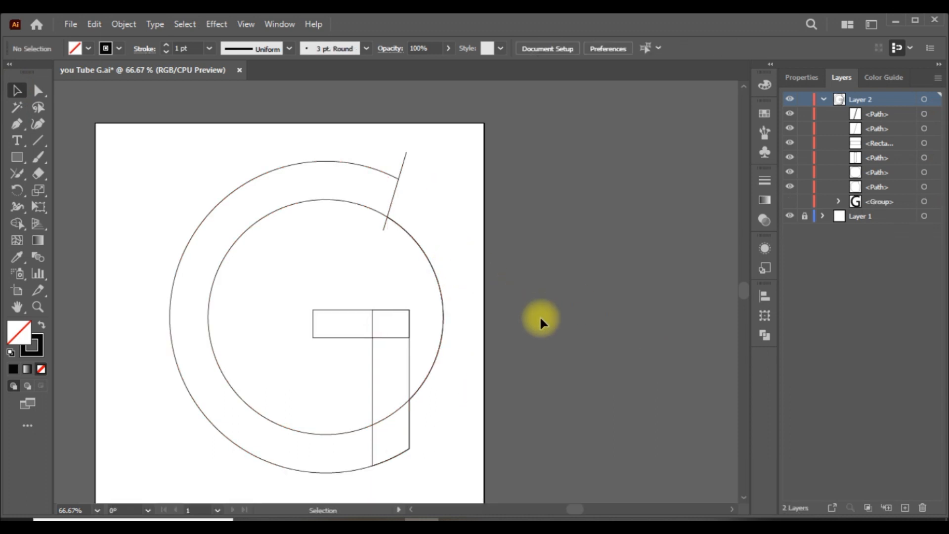
pyautogui.click(443, 336)
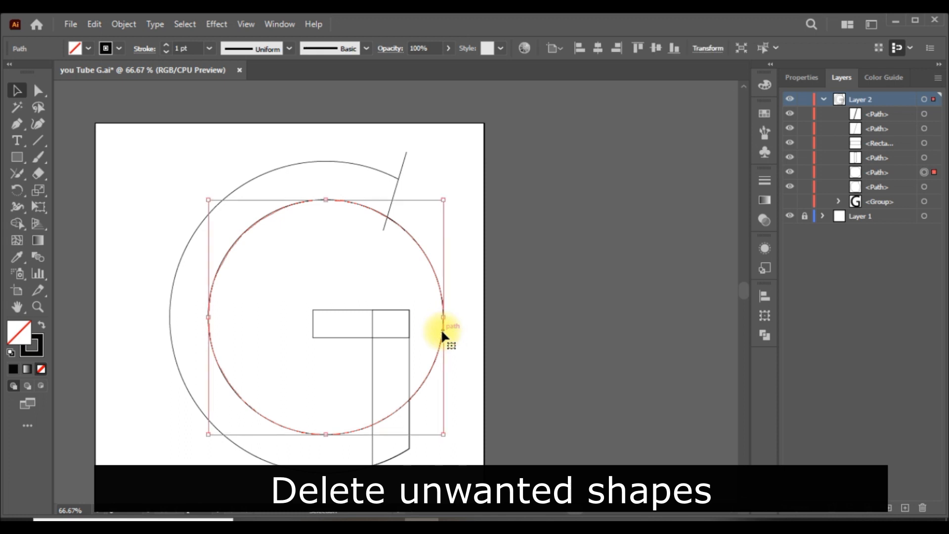
pyautogui.press('a')
pyautogui.hotkey('ctrl', 'a')
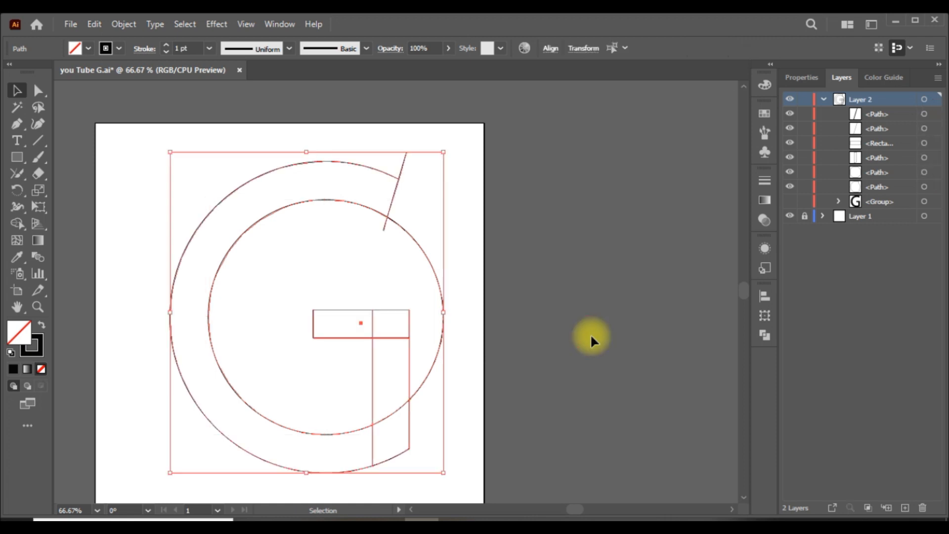
pyautogui.click(591, 338)
# - Delete the inner circle's anchor point and leftover arc in the G's opening, between the end line and the vertical rectangle
pyautogui.click(38, 92)
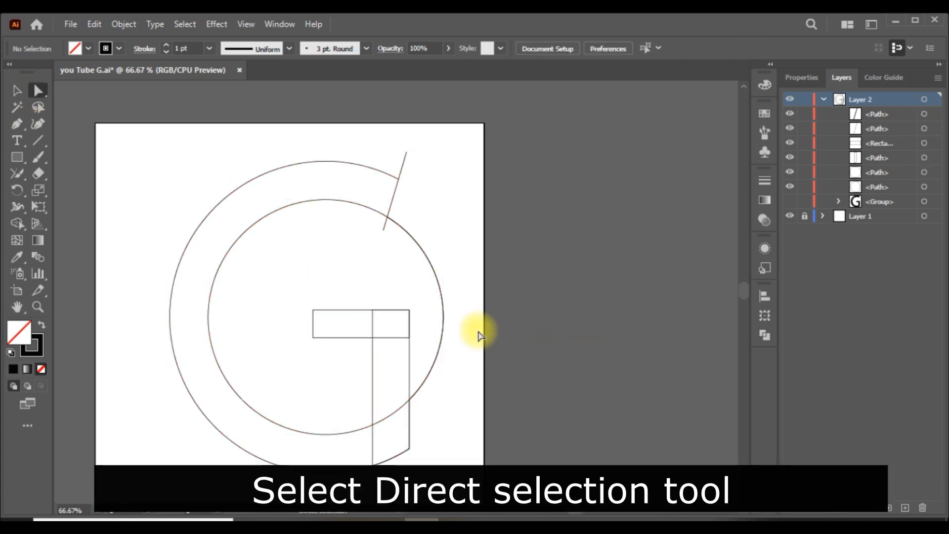
pyautogui.click(444, 319)
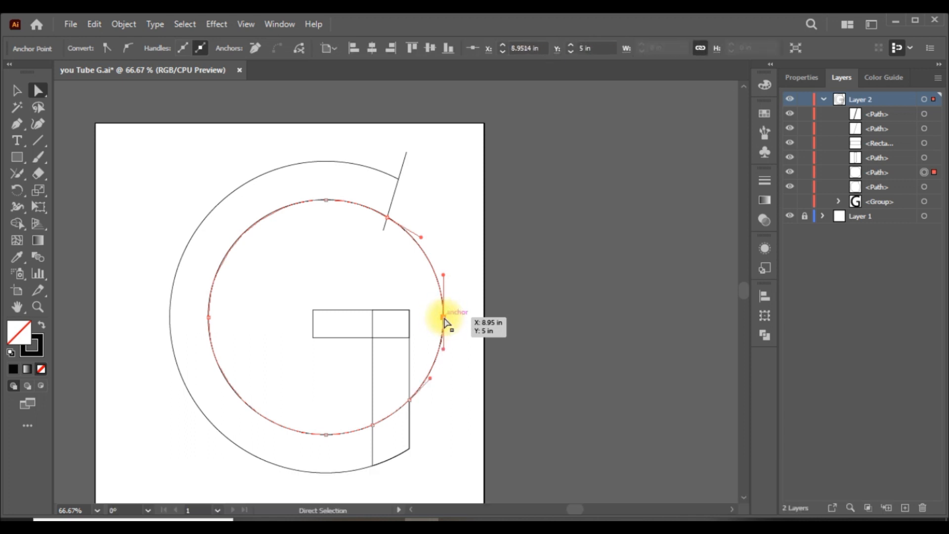
pyautogui.press('Delete')
pyautogui.click(444, 319)
pyautogui.press('Delete')
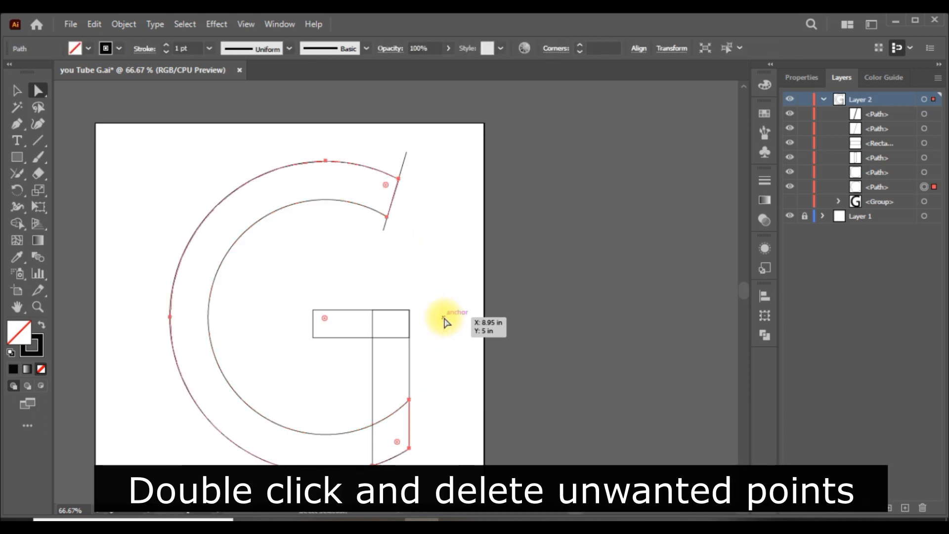
pyautogui.click(16, 90)
pyautogui.click(576, 366)
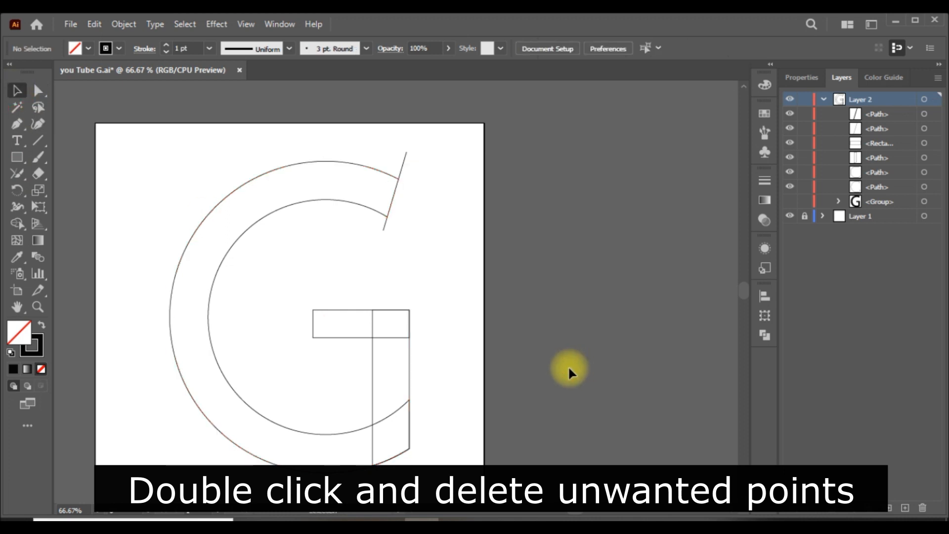
# - Delete the end line's overhangs beyond the outer circle and inside the inner circle
pyautogui.scroll(1, 568, 371)
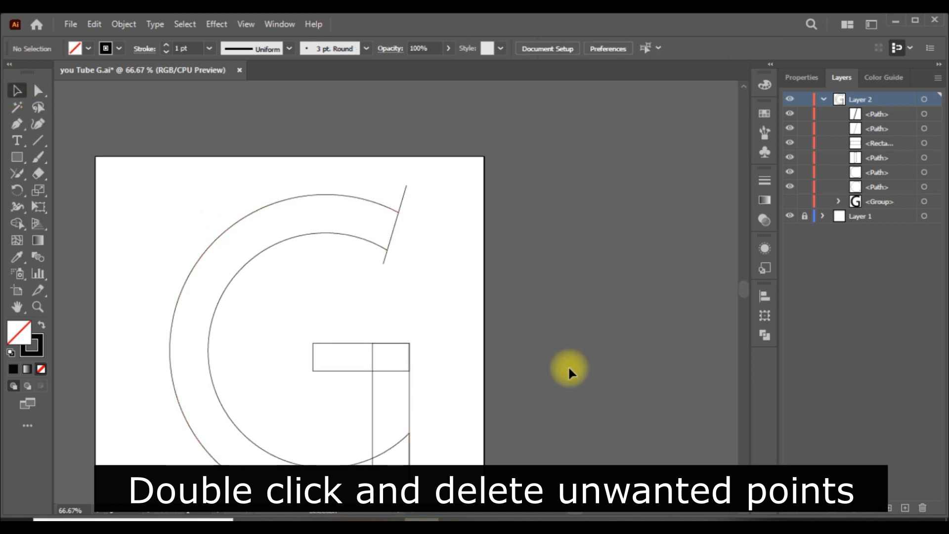
pyautogui.click(39, 91)
pyautogui.click(407, 187)
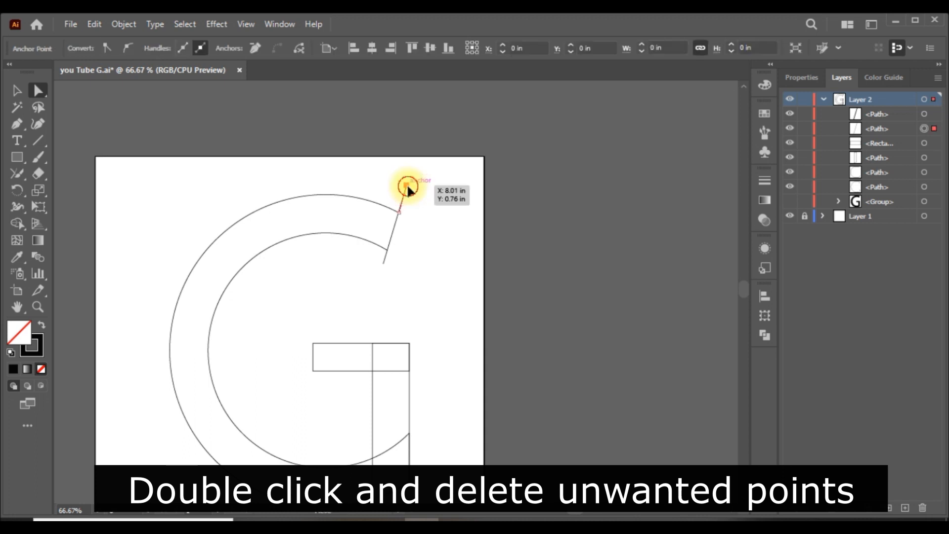
pyautogui.press('Delete')
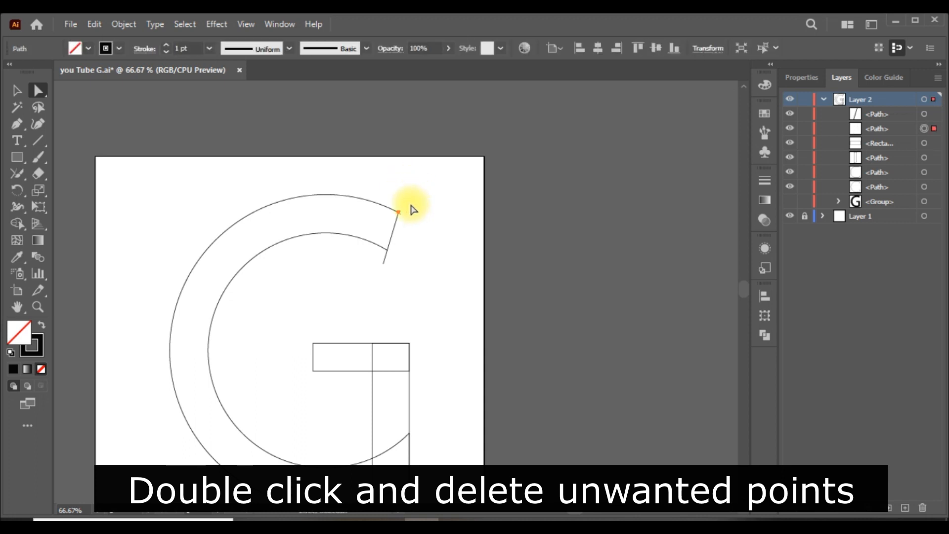
pyautogui.click(384, 267)
pyautogui.press('Delete')
pyautogui.click(616, 259)
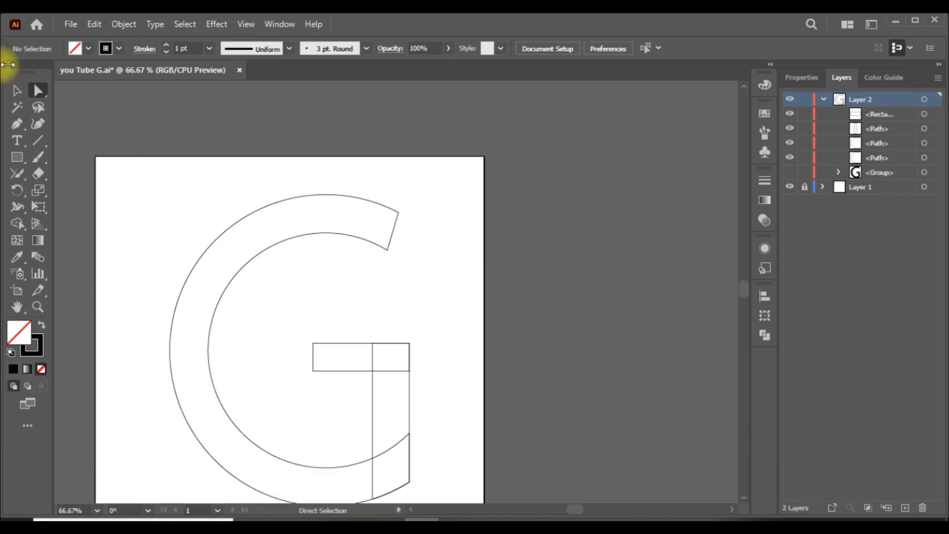
# - Merge the ring section, vertical rectangle and horizontal bar into a single G shape with the Shape Builder tool
pyautogui.click(17, 91)
pyautogui.scroll(-2, 581, 329)
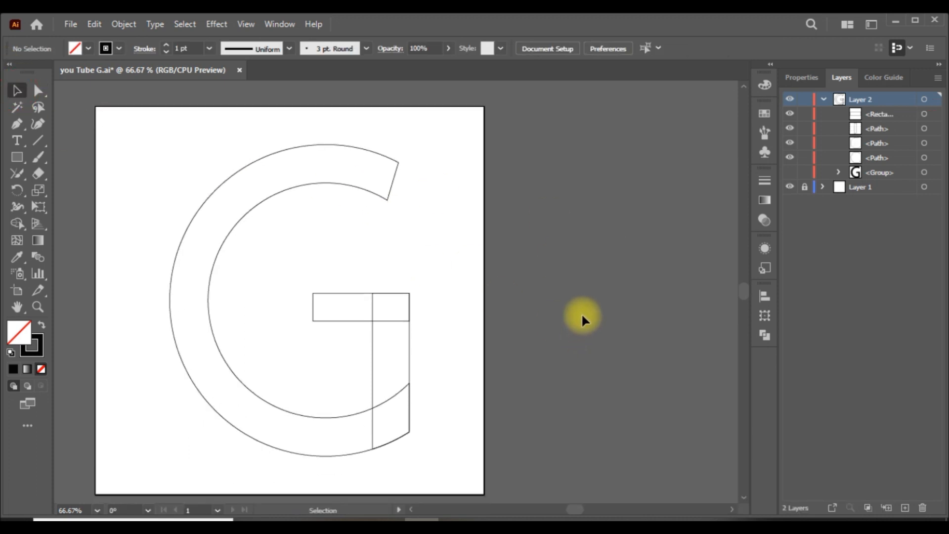
pyautogui.hotkey('ctrl', 'a')
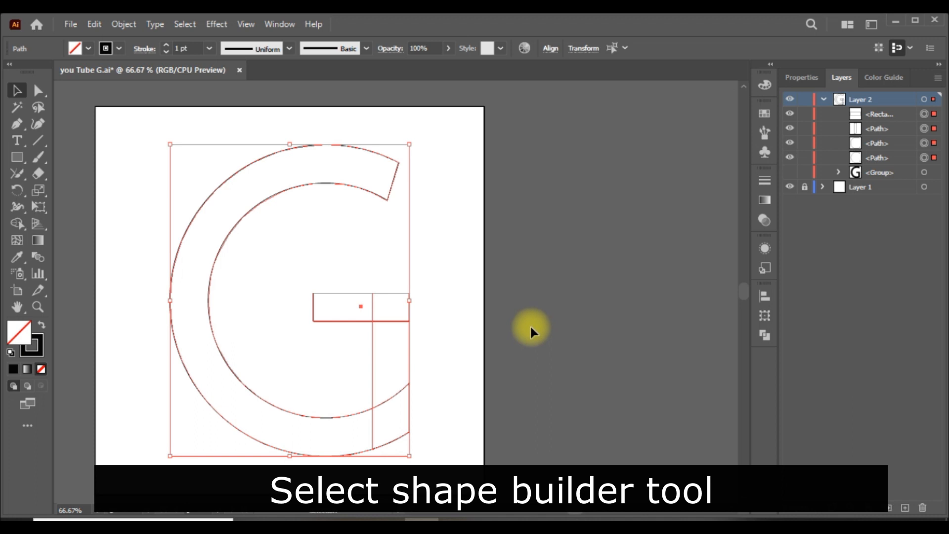
pyautogui.click(20, 225)
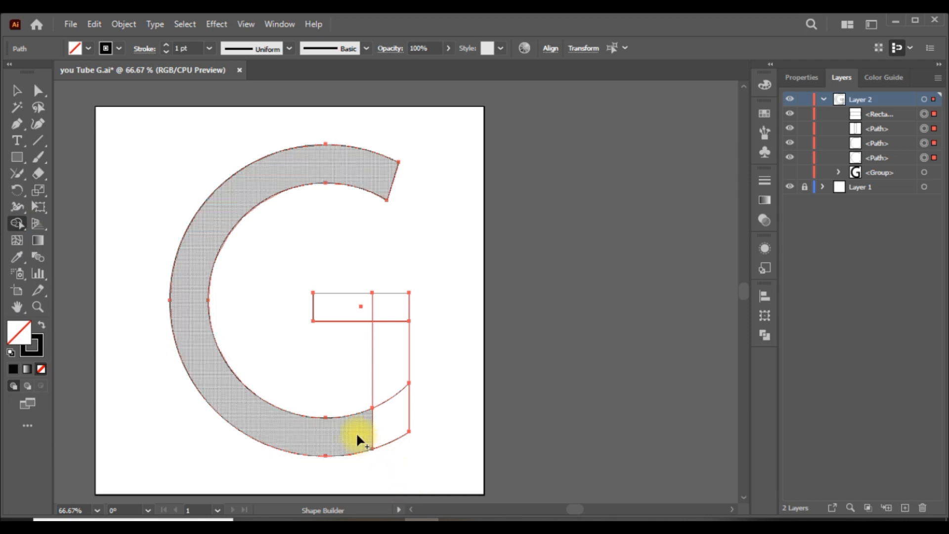
pyautogui.moveTo(357, 435)
pyautogui.mouseDown()
pyautogui.moveTo(387, 403)
pyautogui.moveTo(390, 372)
pyautogui.mouseUp()
pyautogui.moveTo(383, 328); pyautogui.dragTo(351, 313)
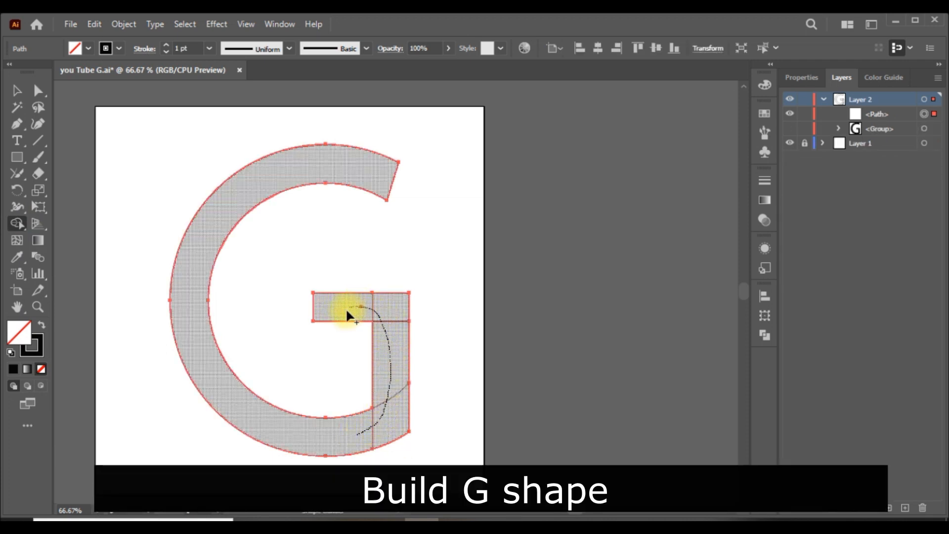
pyautogui.click(14, 90)
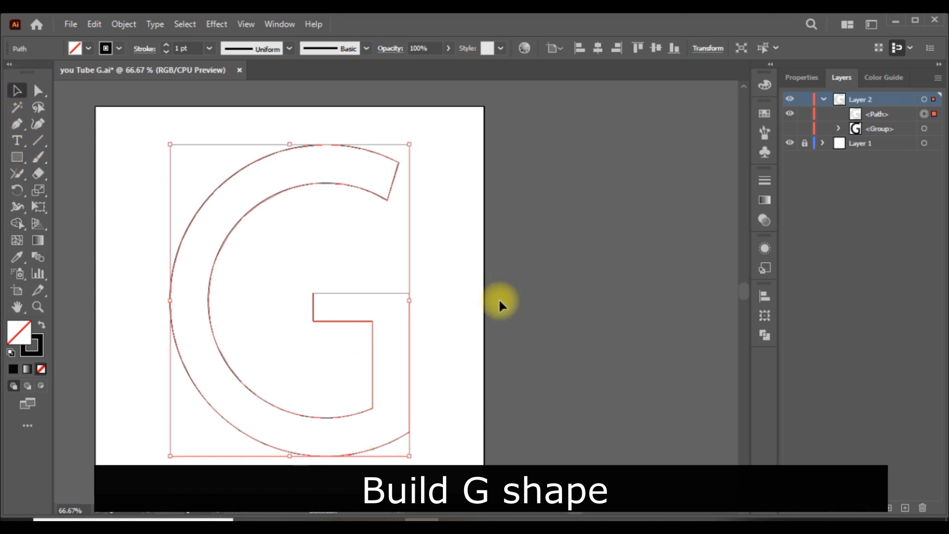
# - Show the hidden G group in Layer 2 to compare it with the built G outline
pyautogui.click(424, 310)
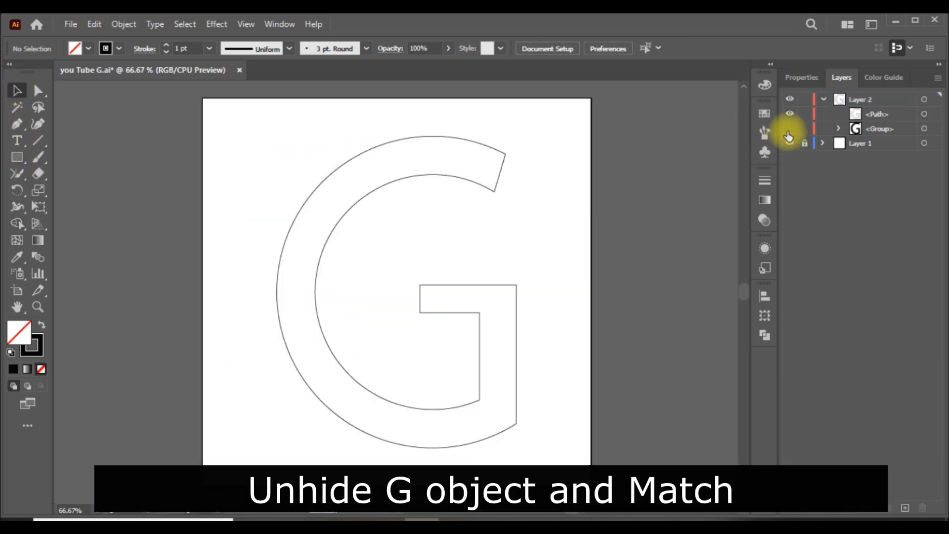
pyautogui.click(789, 129)
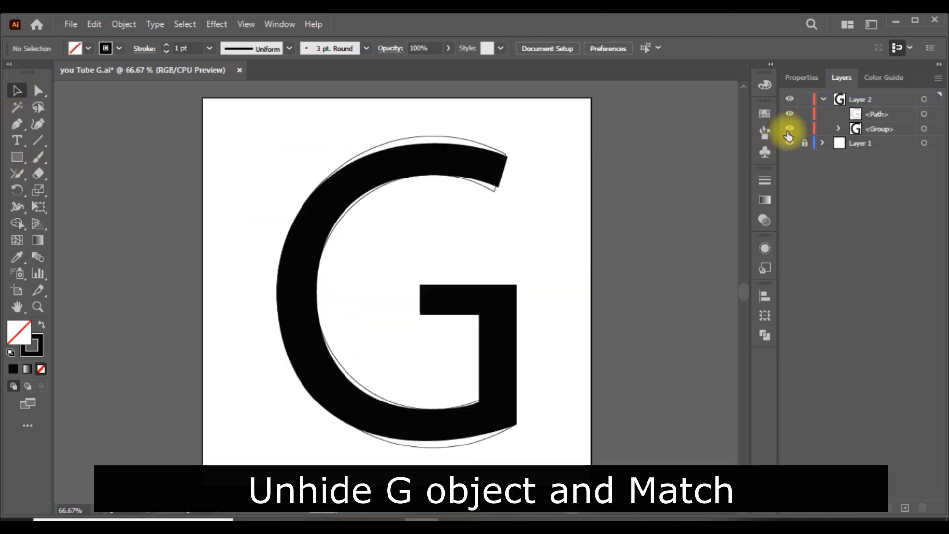
# - Move the original black G beside the outlined G to compare the two, and delete the black G
pyautogui.moveTo(451, 310); pyautogui.dragTo(201, 307)
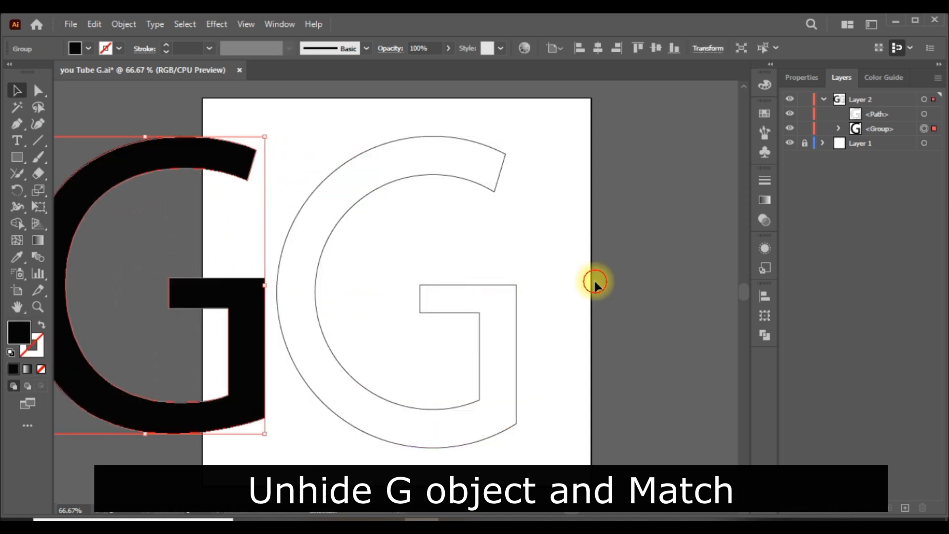
pyautogui.click(594, 279)
pyautogui.hotkey('ctrl', '-')
pyautogui.hotkey('ctrl', '-')
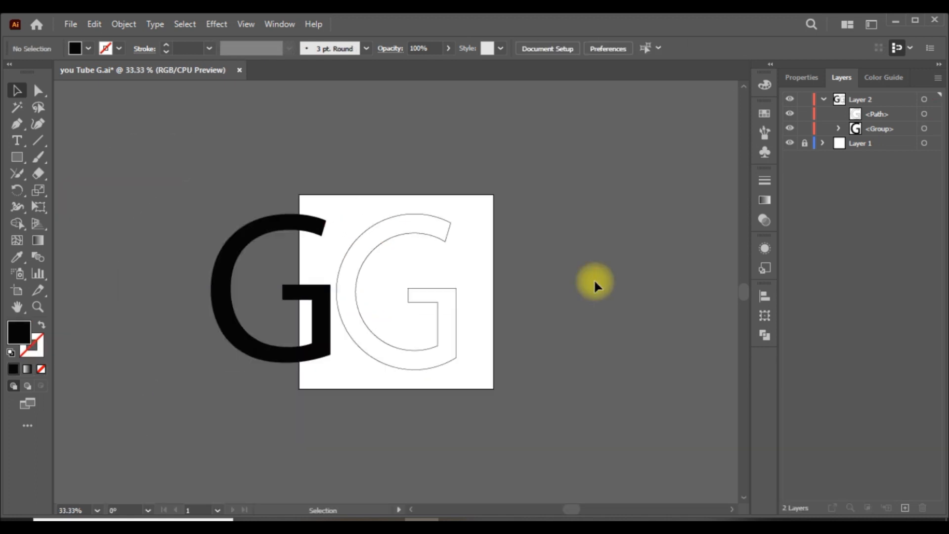
pyautogui.click(323, 345)
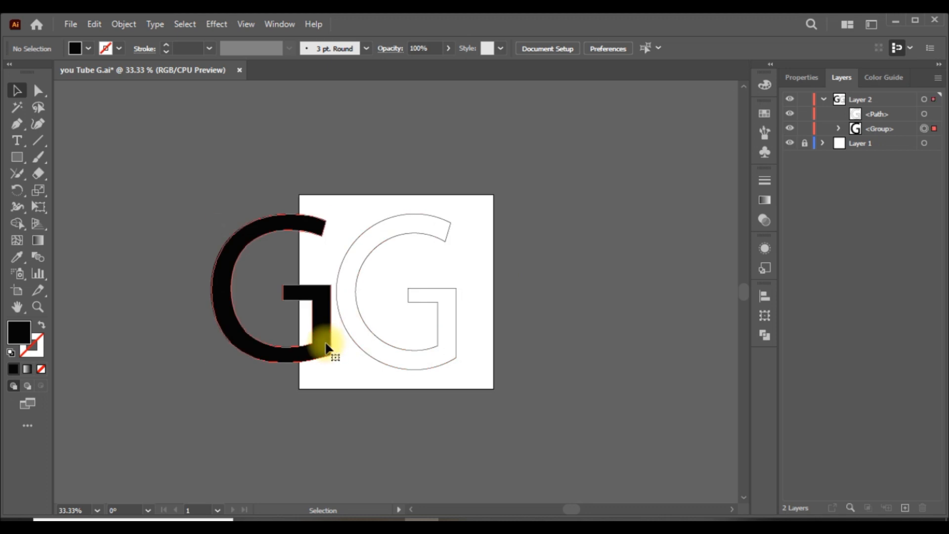
pyautogui.moveTo(325, 339); pyautogui.dragTo(574, 310)
pyautogui.click(615, 307)
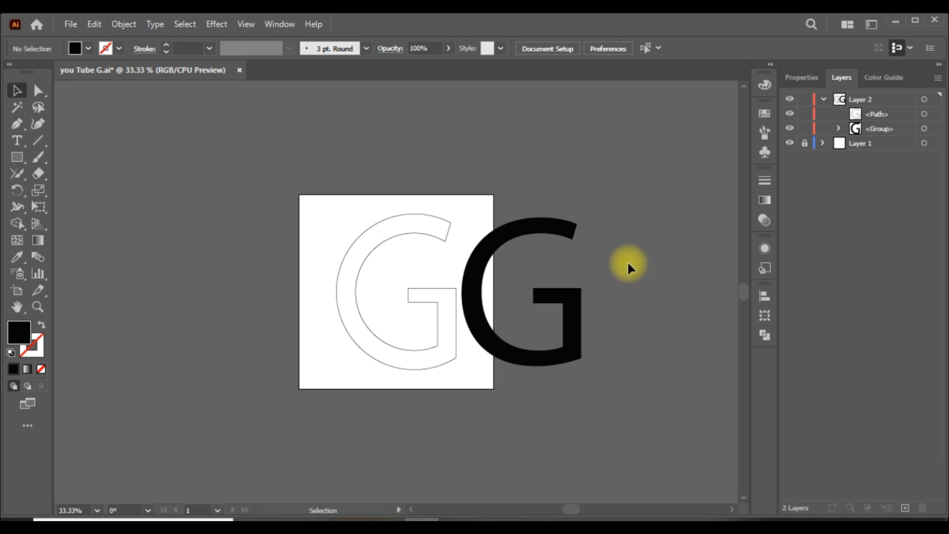
pyautogui.click(566, 316)
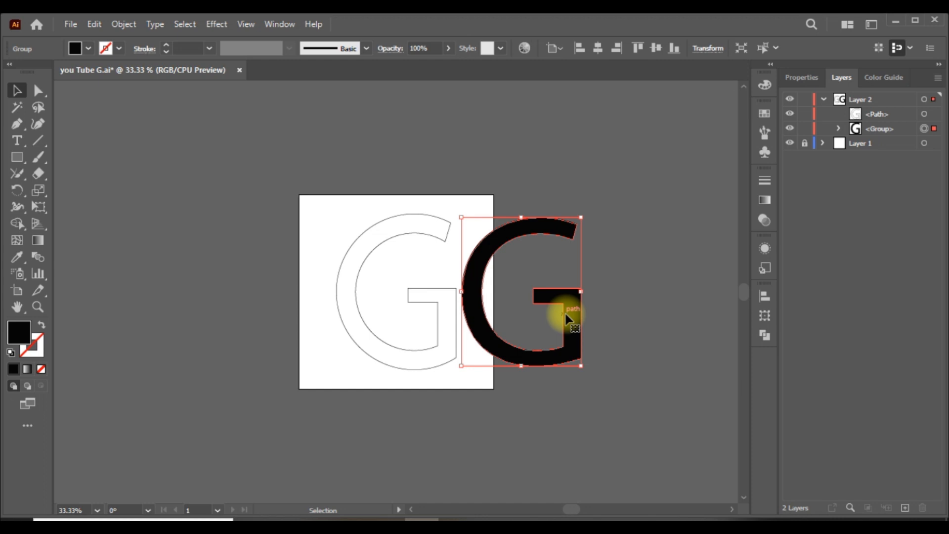
pyautogui.press('Delete')
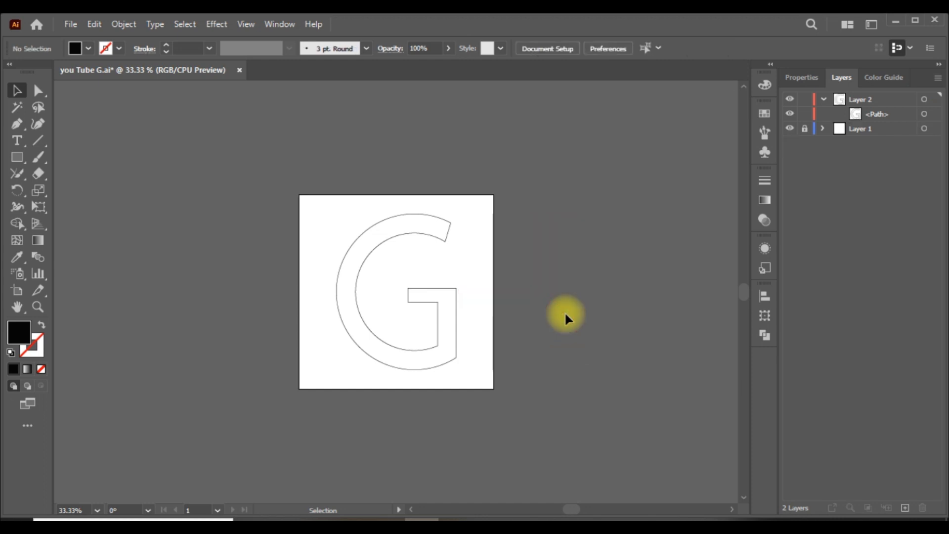
# - Fill the remaining outlined G with the teal swatch
pyautogui.moveTo(200, 230); pyautogui.dragTo(474, 365)
pyautogui.press('a')
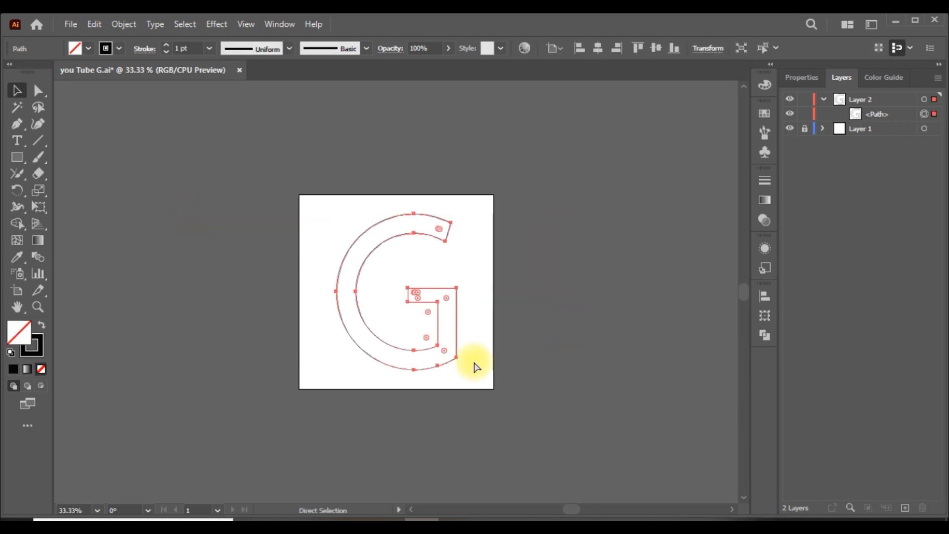
pyautogui.hotkey('ctrl', '0')
pyautogui.press('v')
pyautogui.hotkey('ctrl', '-')
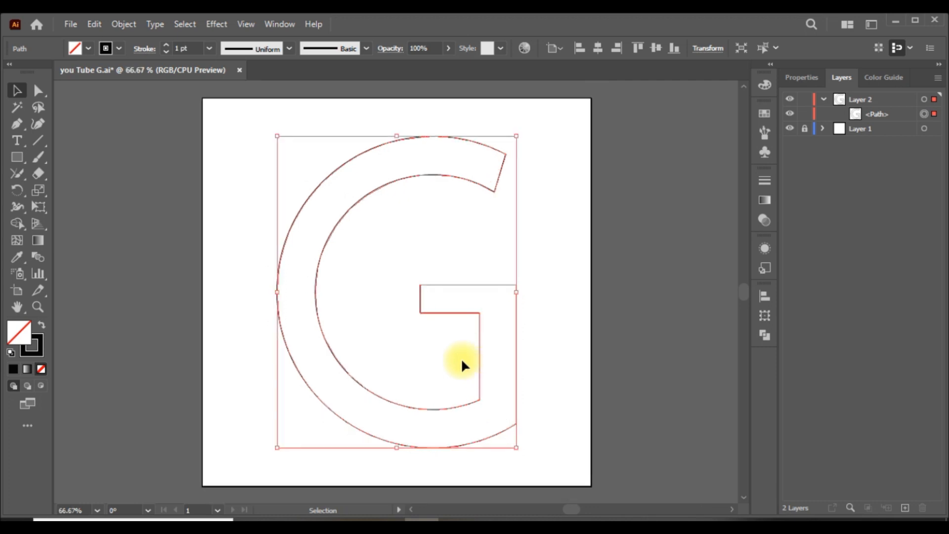
pyautogui.click(794, 77)
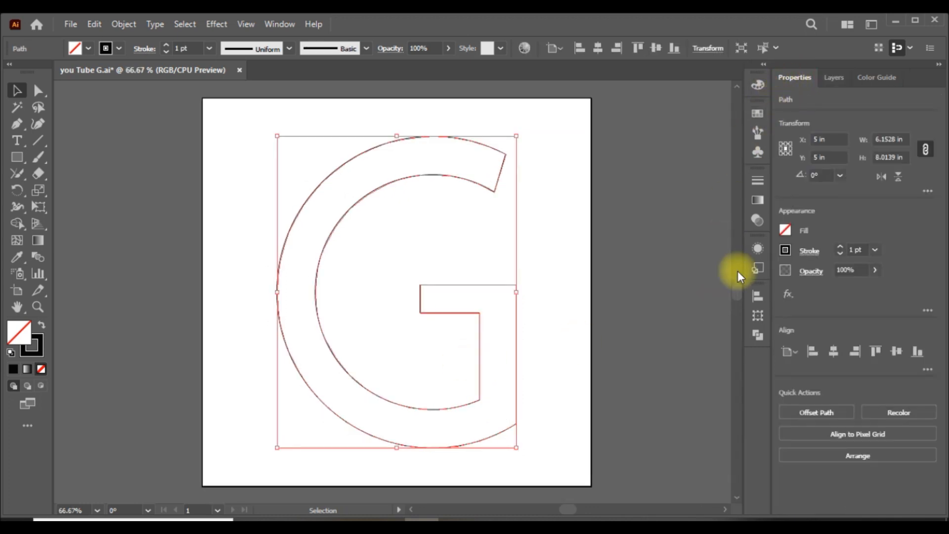
pyautogui.click(784, 228)
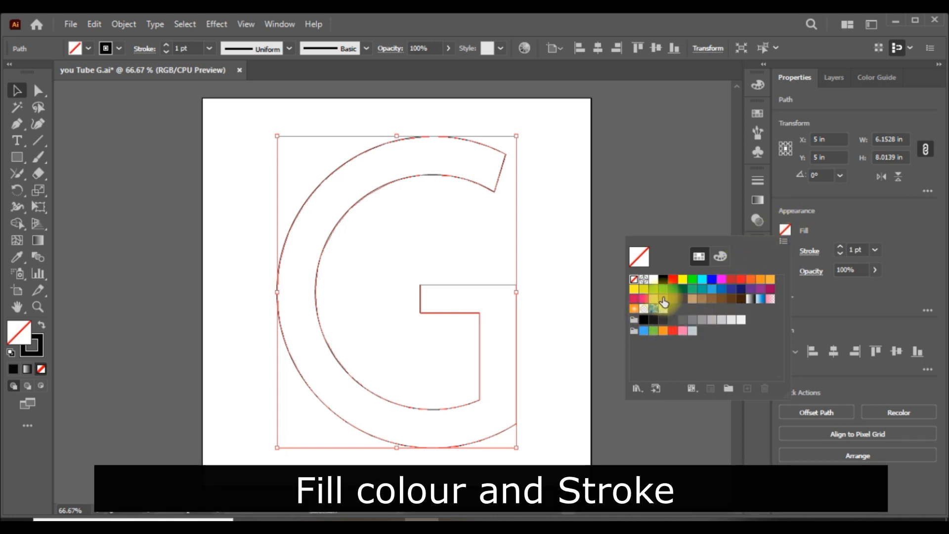
pyautogui.click(702, 294)
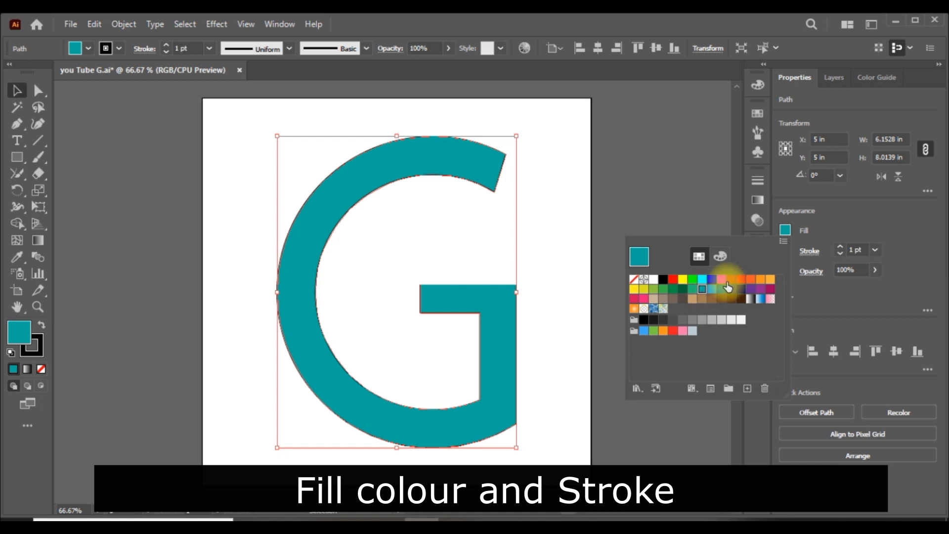
pyautogui.click(833, 217)
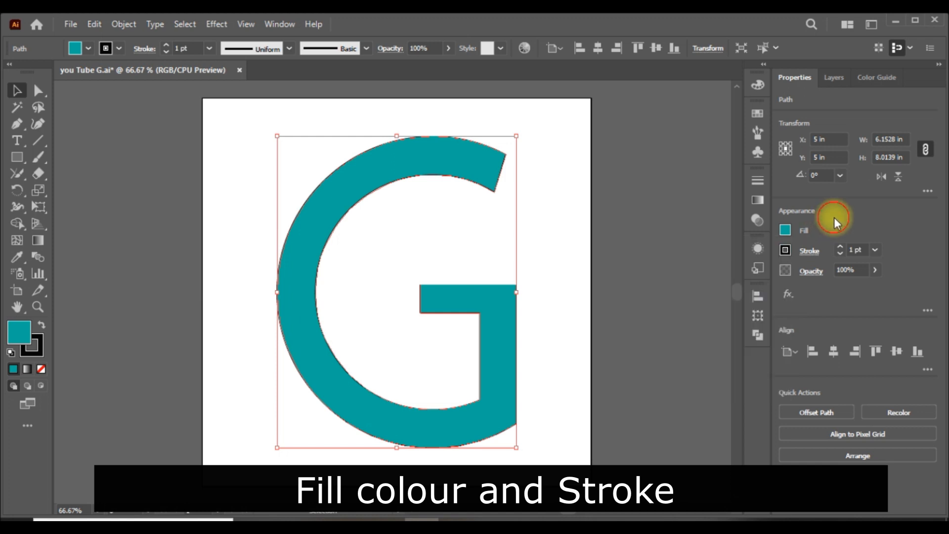
# - Try white and cyan as the G's stroke colour and settle on dark brown
pyautogui.click(787, 250)
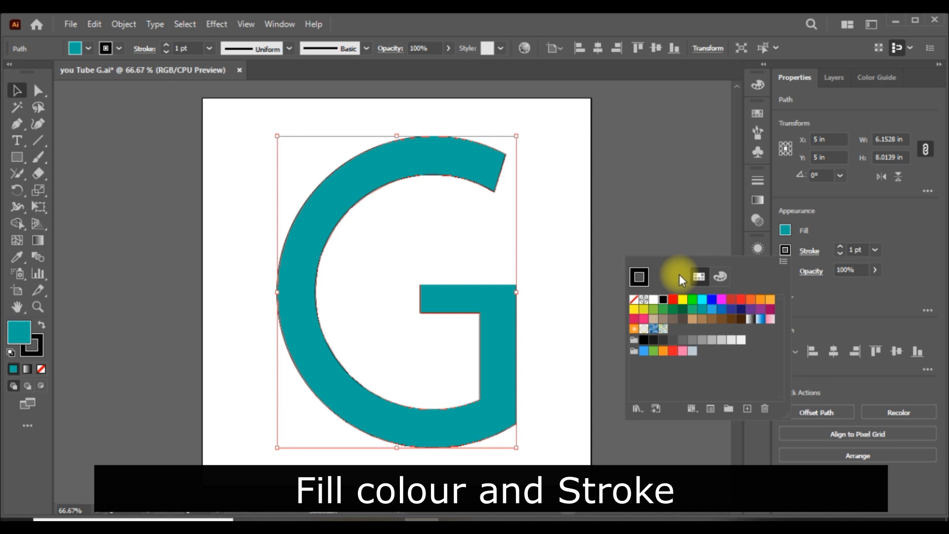
pyautogui.click(652, 298)
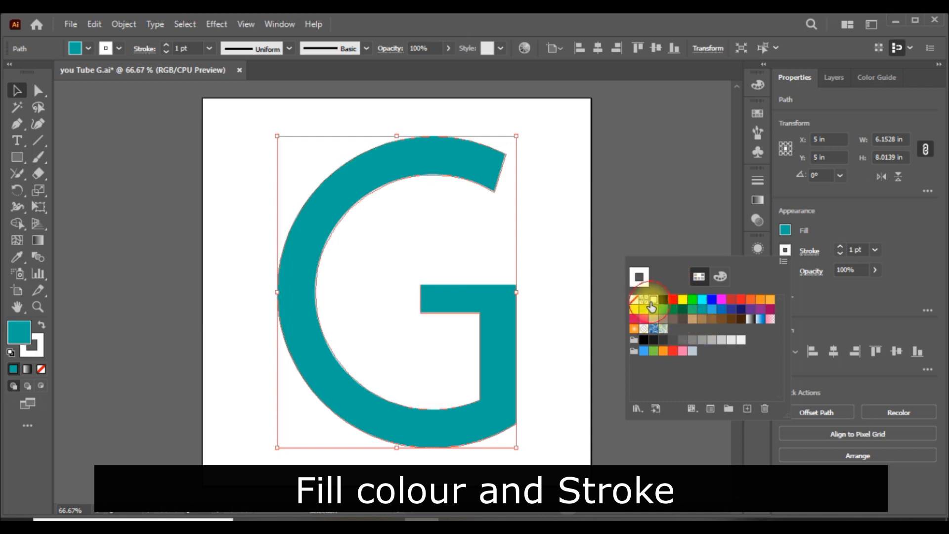
pyautogui.click(702, 300)
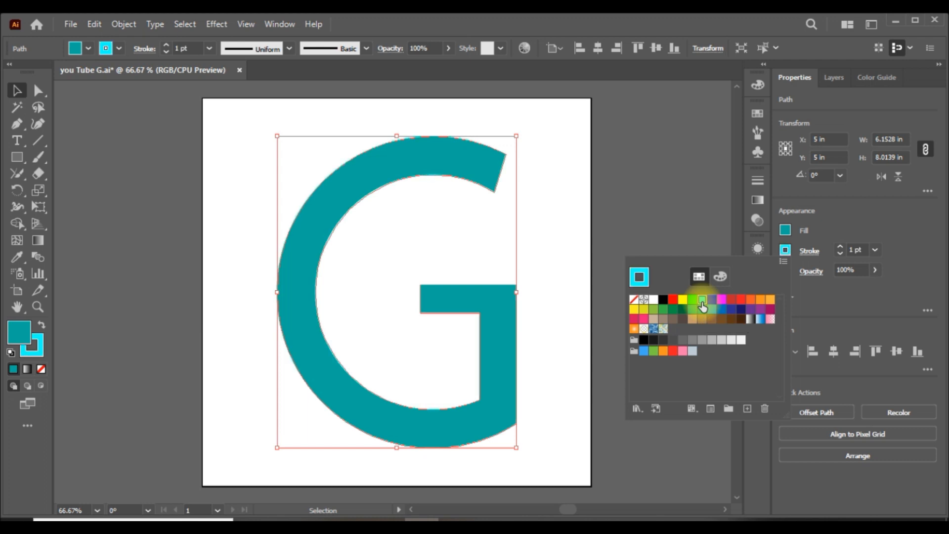
pyautogui.click(740, 319)
pyautogui.click(831, 231)
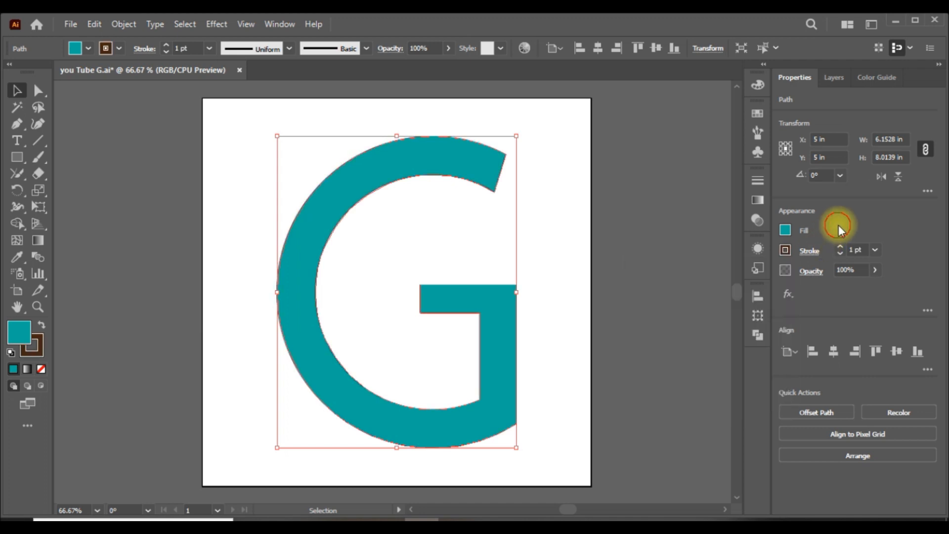
# - Set the G's stroke weight to 10 pt
pyautogui.click(875, 249)
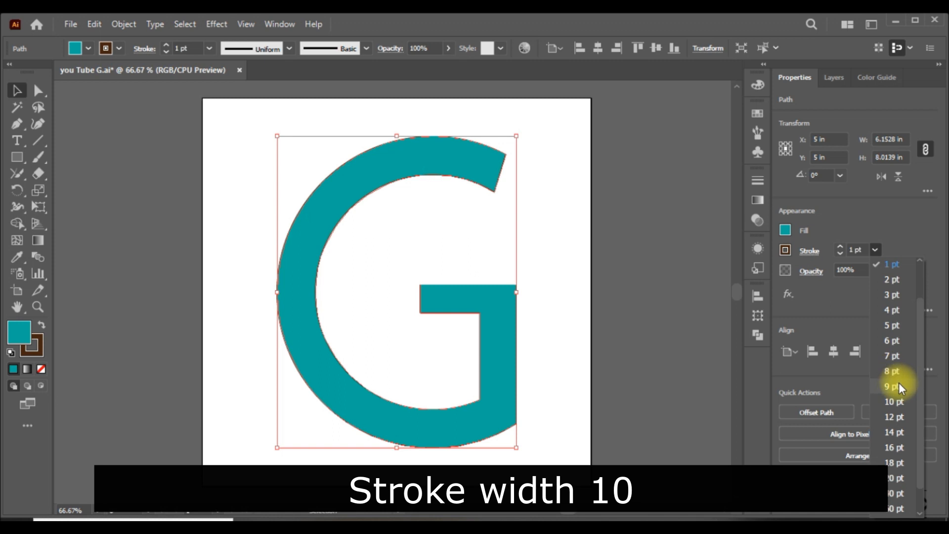
pyautogui.click(894, 402)
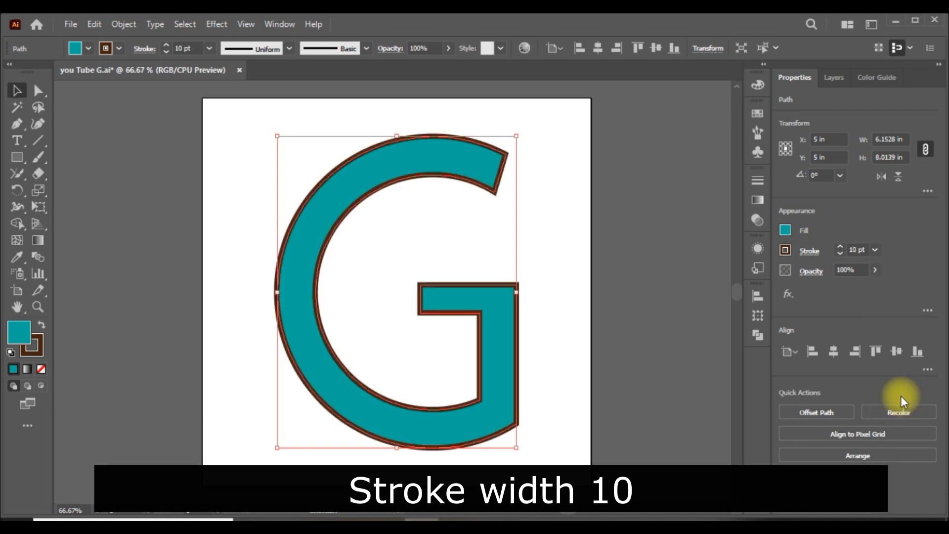
pyautogui.click(687, 322)
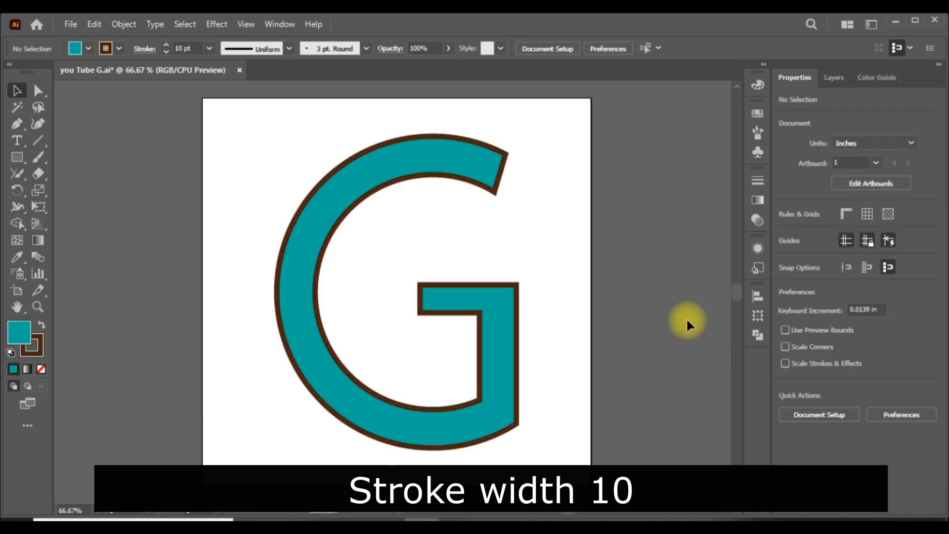
pyautogui.click(516, 357)
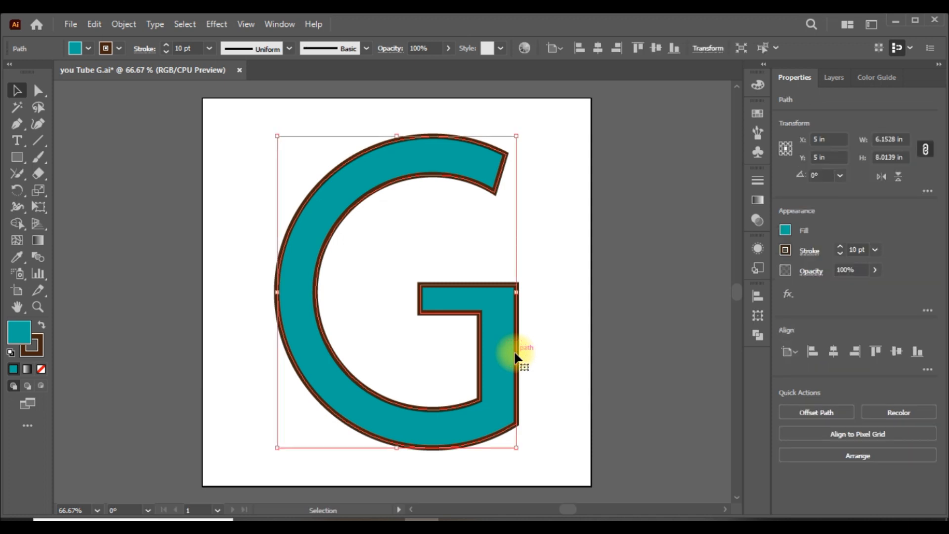
pyautogui.click(645, 258)
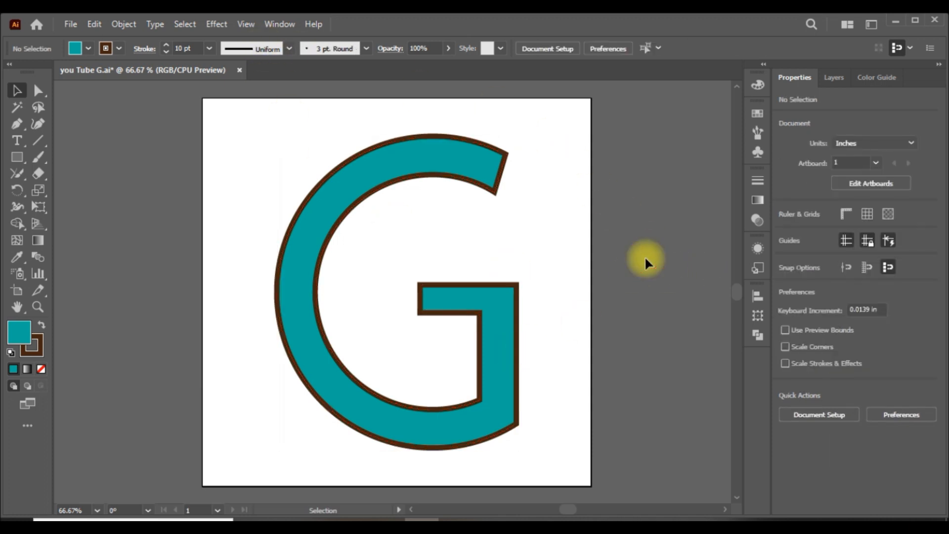
# - Open the 3D and Materials settings for working on the G
pyautogui.click(280, 24)
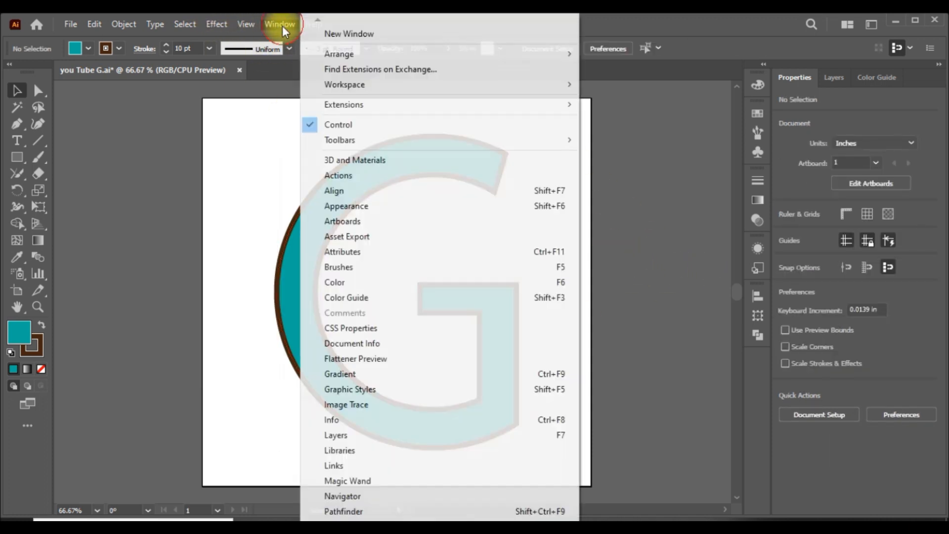
pyautogui.click(361, 162)
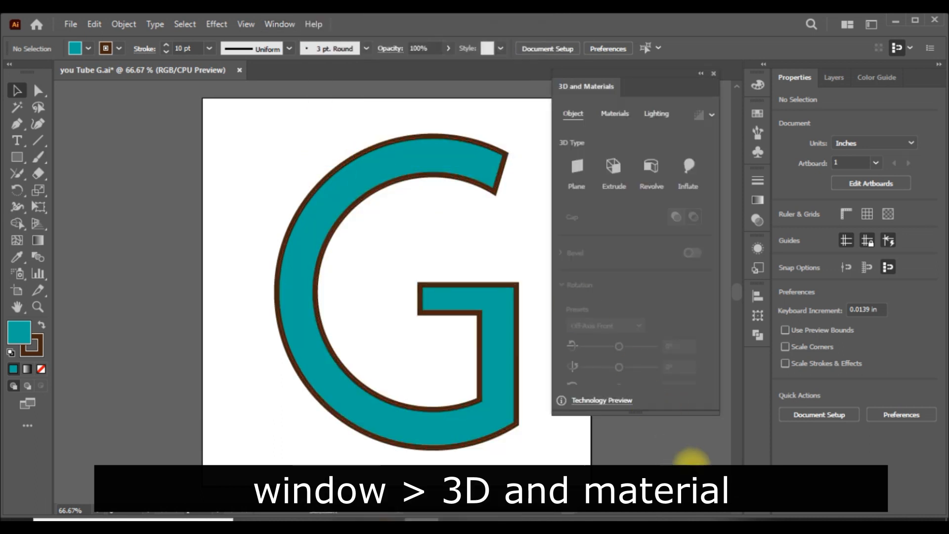
pyautogui.click(396, 315)
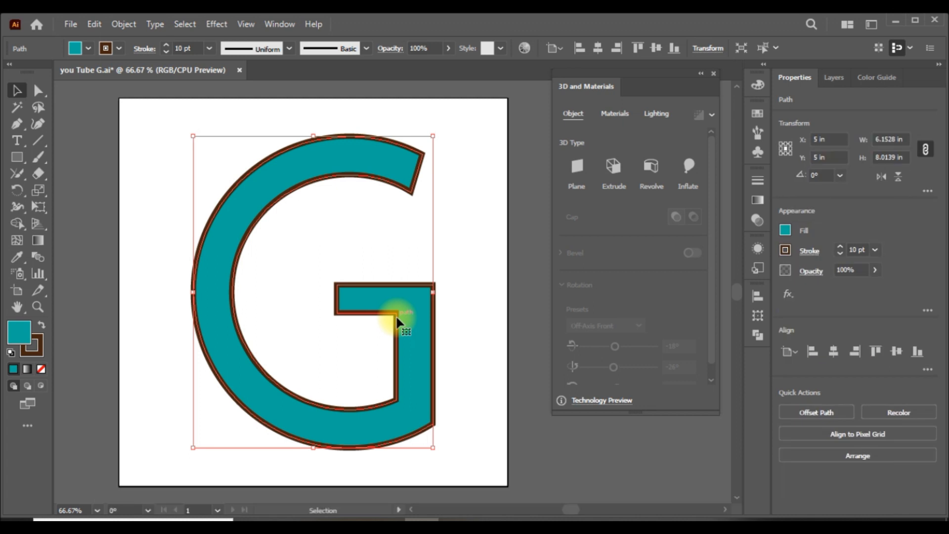
pyautogui.click(389, 317)
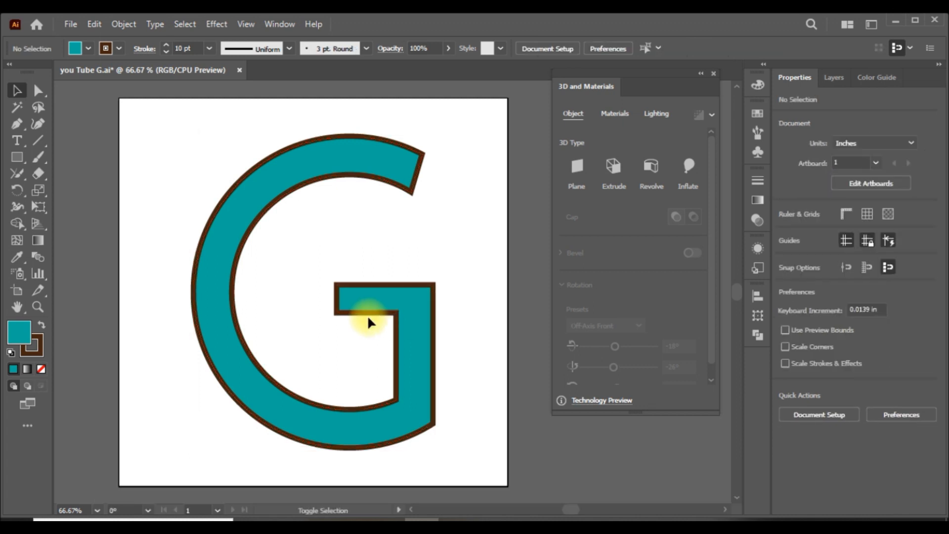
# - Move the G toward the artboard's left edge and place two overlapping copies to its right, spaced about 1.06 in apart
pyautogui.moveTo(417, 317); pyautogui.dragTo(366, 309)
pyautogui.click(526, 376)
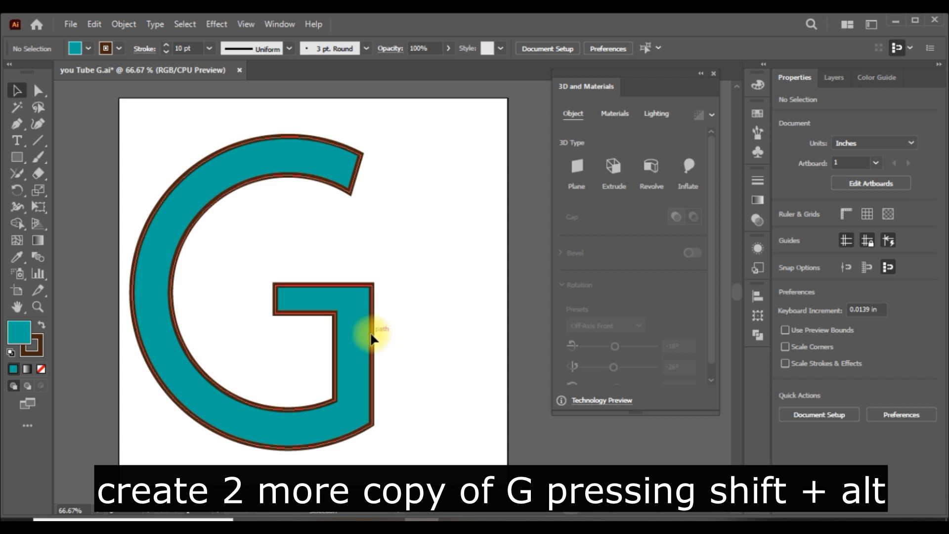
pyautogui.moveTo(372, 335); pyautogui.dragTo(455, 345)
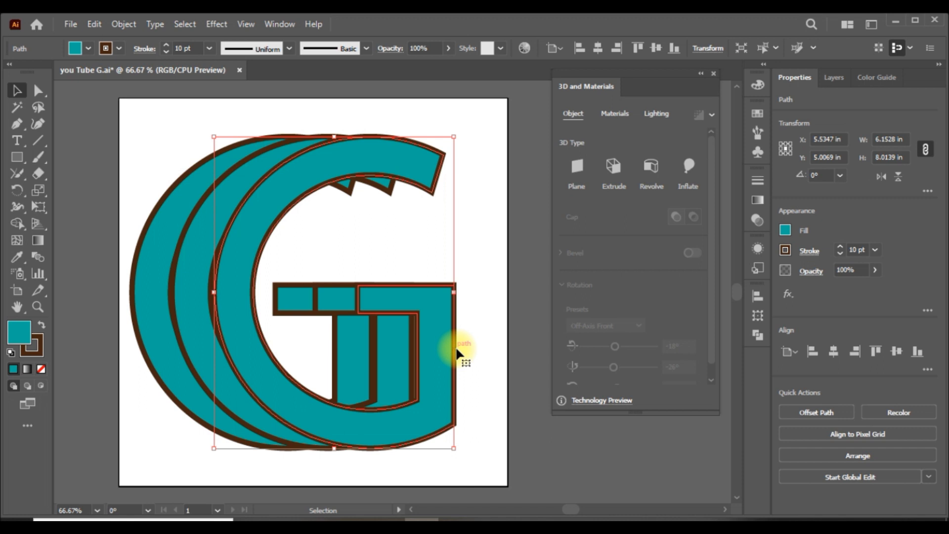
pyautogui.click(484, 352)
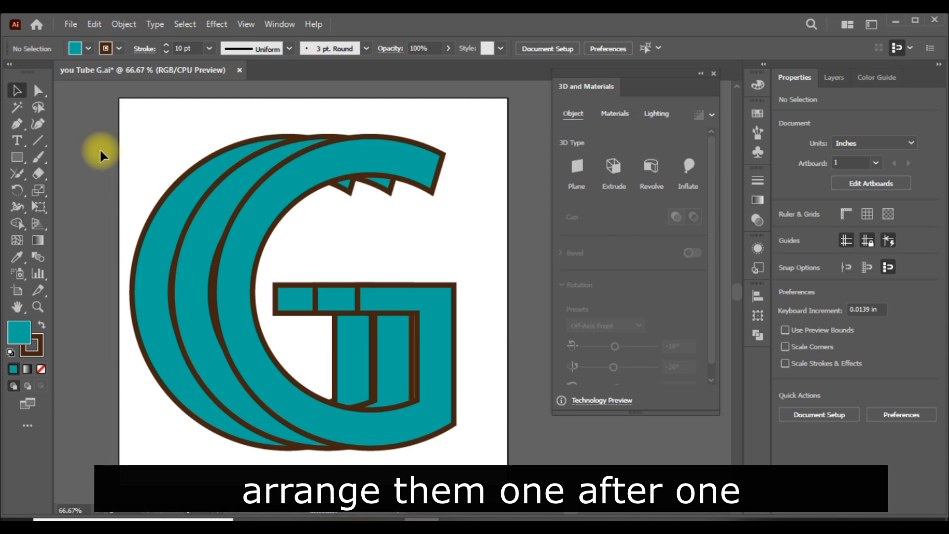
# - Apply the 3D Extrude effect to all three overlapping Gs
pyautogui.moveTo(96, 143); pyautogui.dragTo(470, 442)
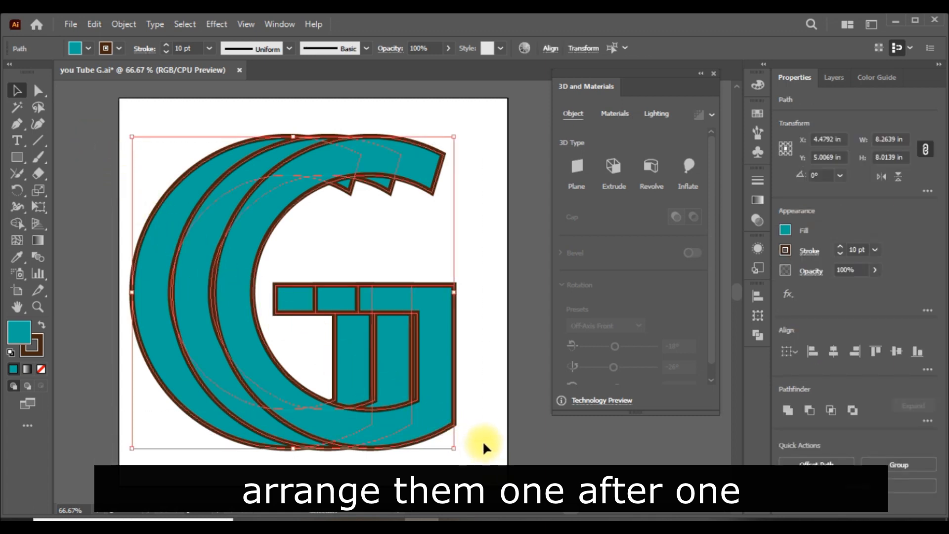
pyautogui.moveTo(126, 110); pyautogui.dragTo(513, 470)
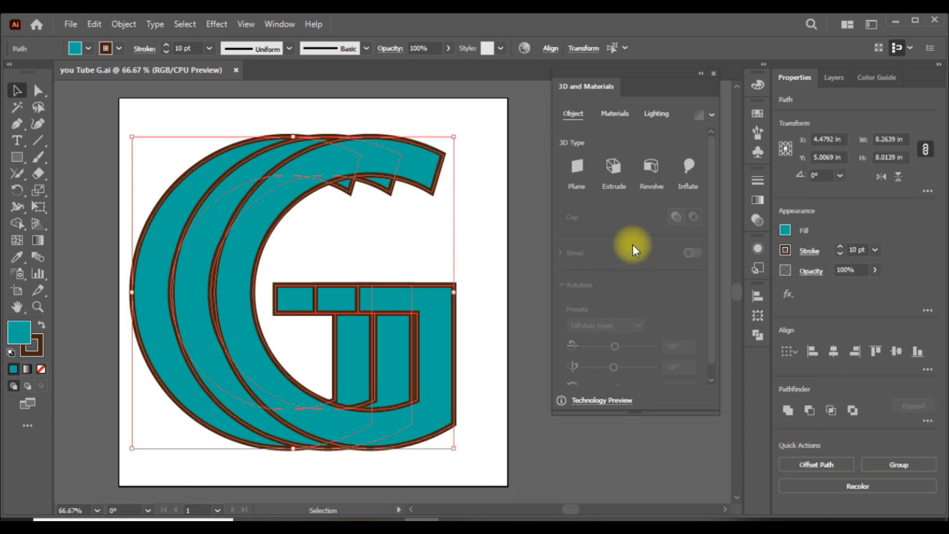
pyautogui.click(618, 167)
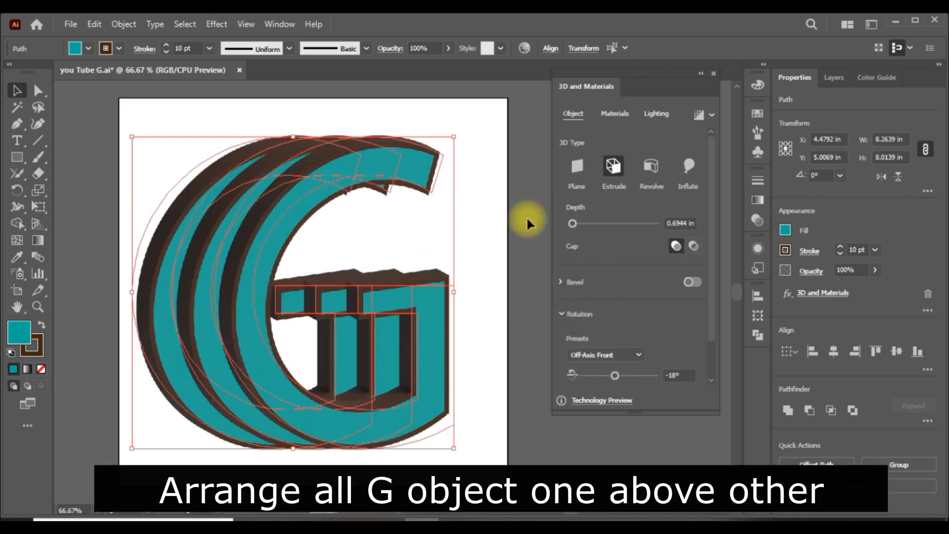
pyautogui.click(530, 263)
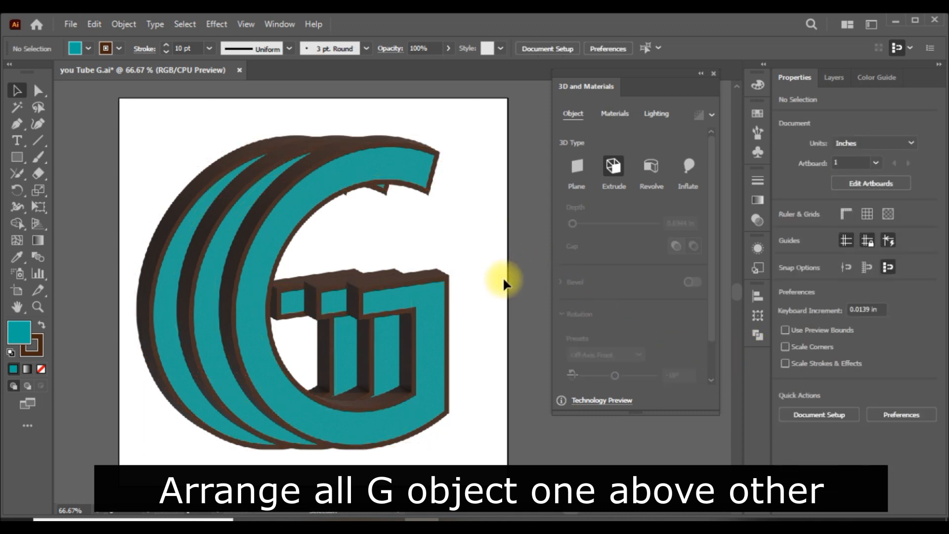
# - Shift the middle G about 0.39 in left and 0.33 in down, and the front G farther the same way, forming a diagonal stack
pyautogui.moveTo(211, 374); pyautogui.dragTo(194, 385)
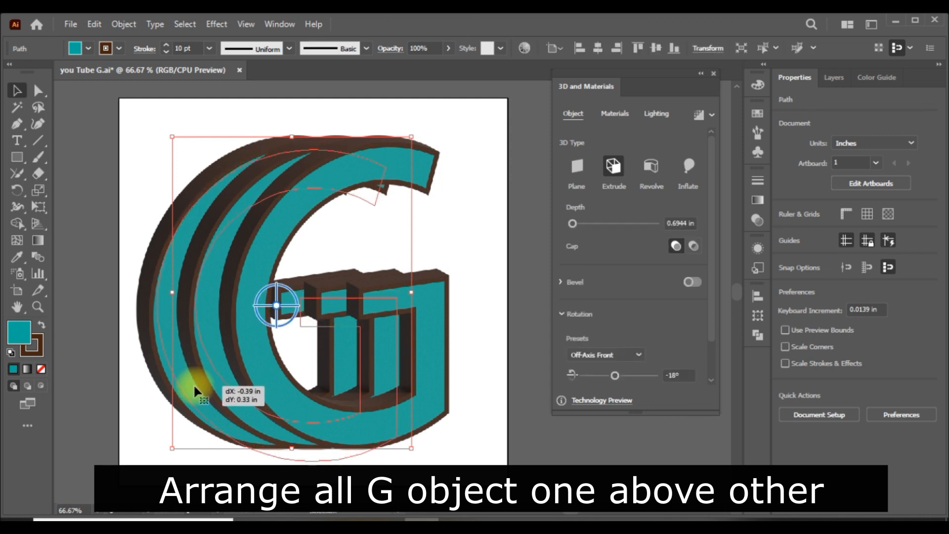
pyautogui.click(496, 413)
pyautogui.moveTo(429, 327); pyautogui.dragTo(400, 358)
pyautogui.click(514, 433)
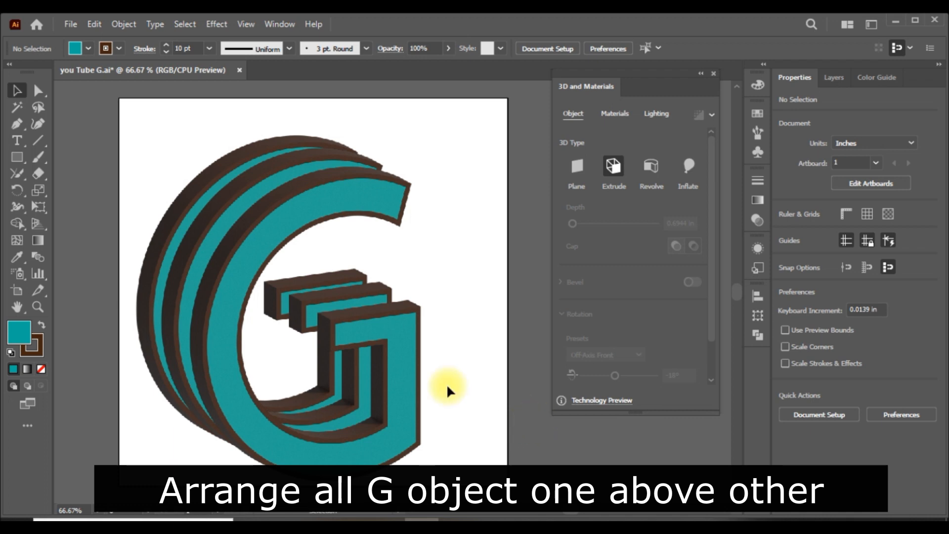
# - Move all three stacked Gs together up and to the right so they fit inside the artboard
pyautogui.moveTo(95, 133); pyautogui.dragTo(487, 440)
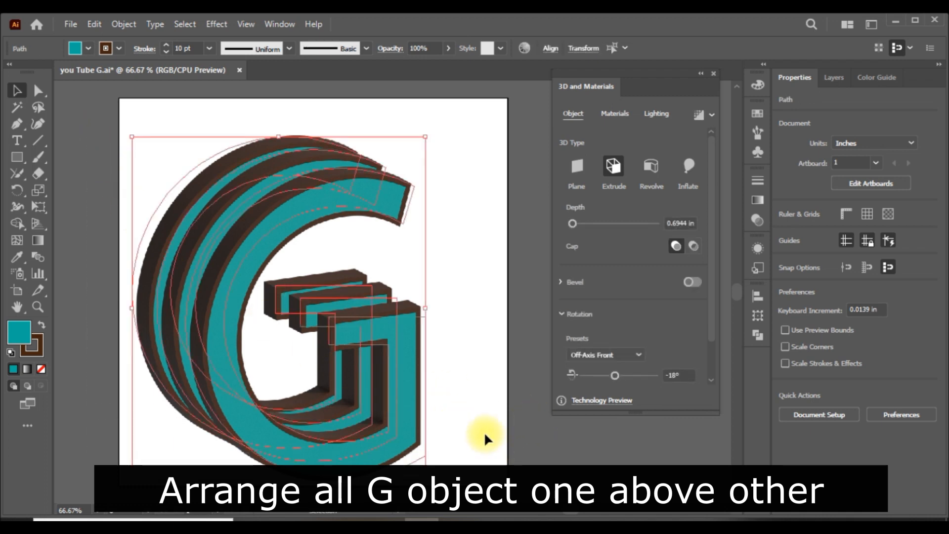
pyautogui.moveTo(228, 310); pyautogui.dragTo(258, 294)
pyautogui.click(568, 452)
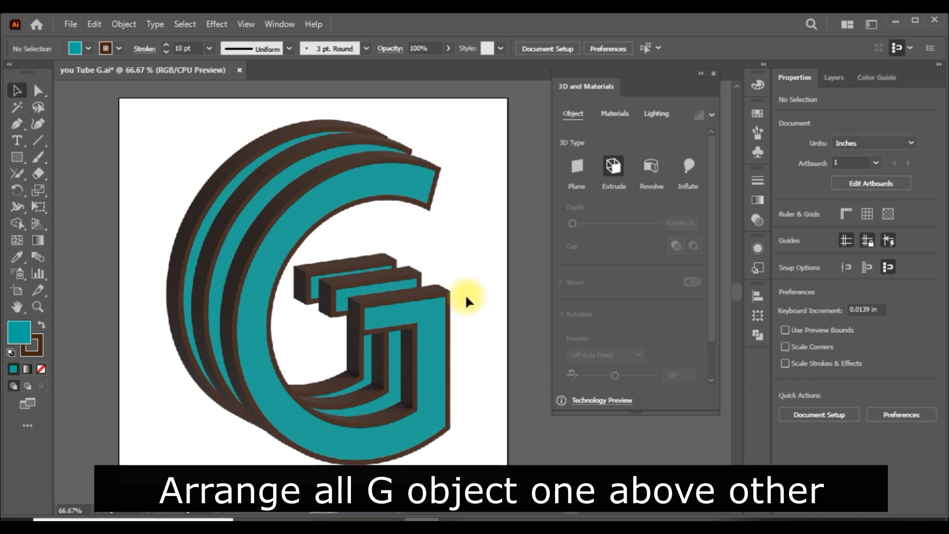
# - Tighten the stack by shifting the middle G about 0.14 in left and the front G left to X 5.1736 in
pyautogui.click(218, 254)
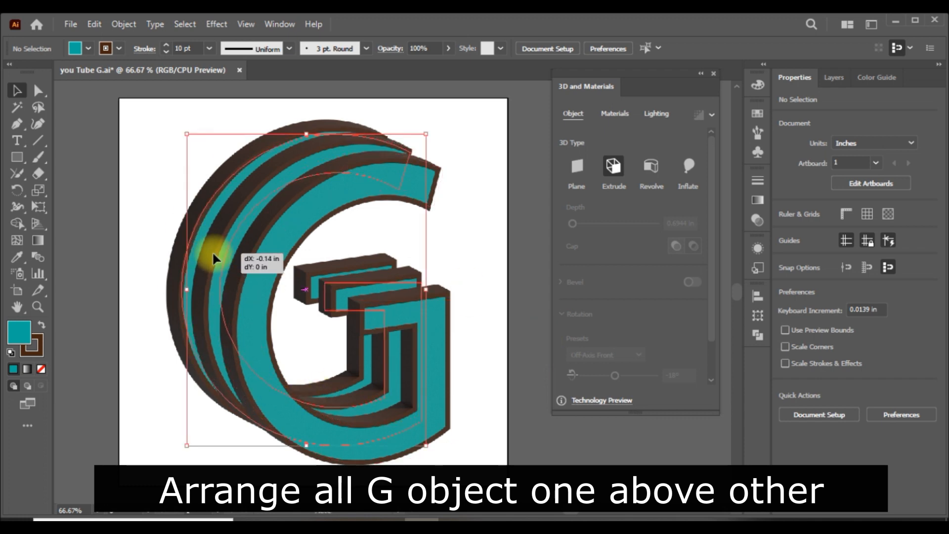
pyautogui.click(503, 270)
pyautogui.moveTo(253, 289); pyautogui.dragTo(246, 289)
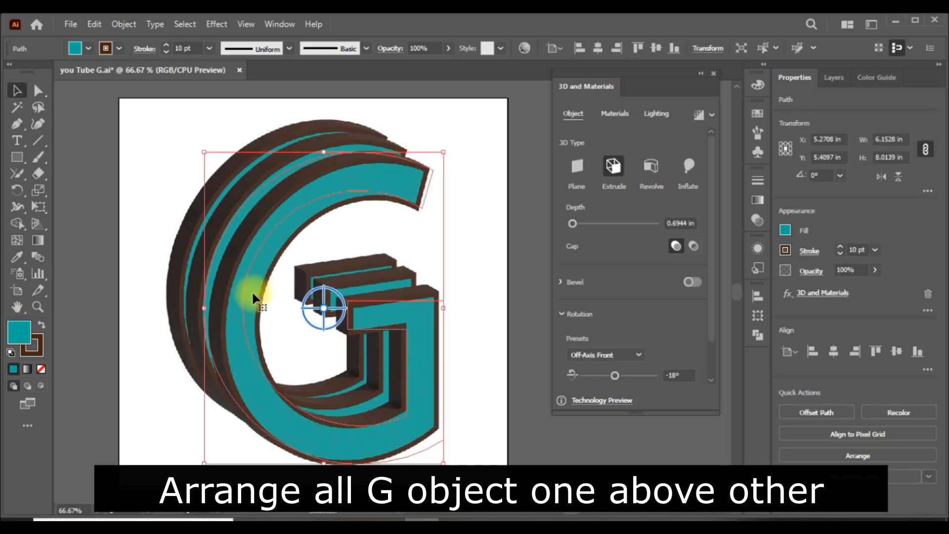
pyautogui.moveTo(248, 274); pyautogui.dragTo(241, 272)
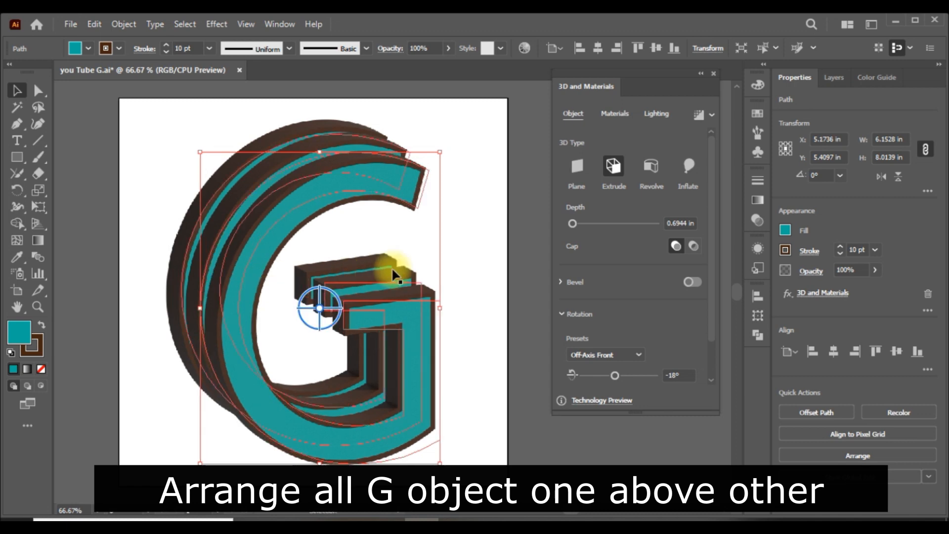
pyautogui.click(505, 255)
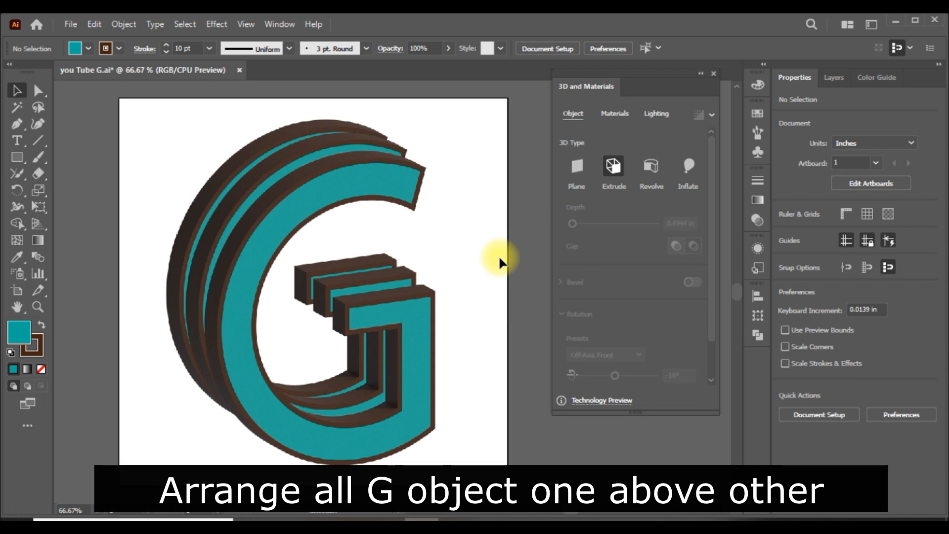
# - Nudge the front G slightly right and up to X 5.2014 in, Y 5.3125 in
pyautogui.moveTo(401, 432)
pyautogui.mouseDown()
pyautogui.moveTo(392, 421)
pyautogui.moveTo(404, 425)
pyautogui.mouseUp()
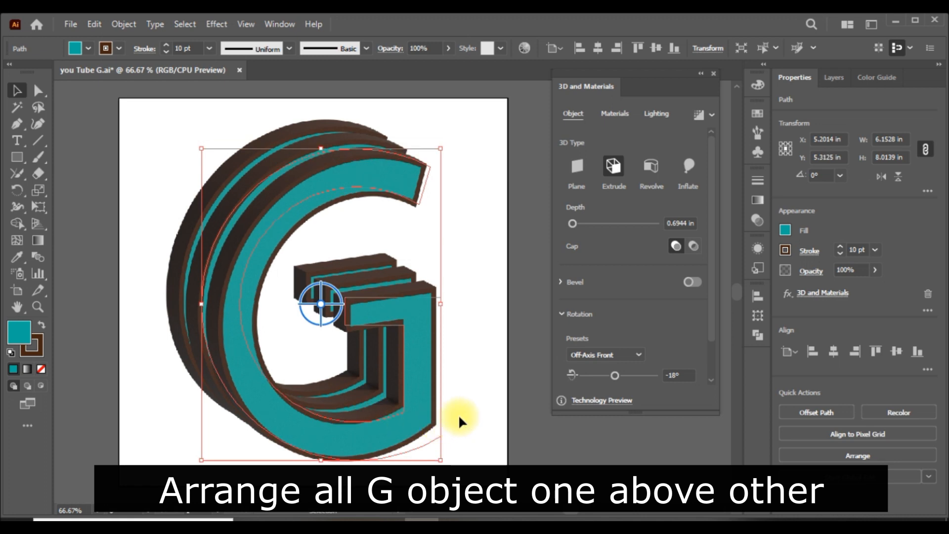
pyautogui.click(471, 411)
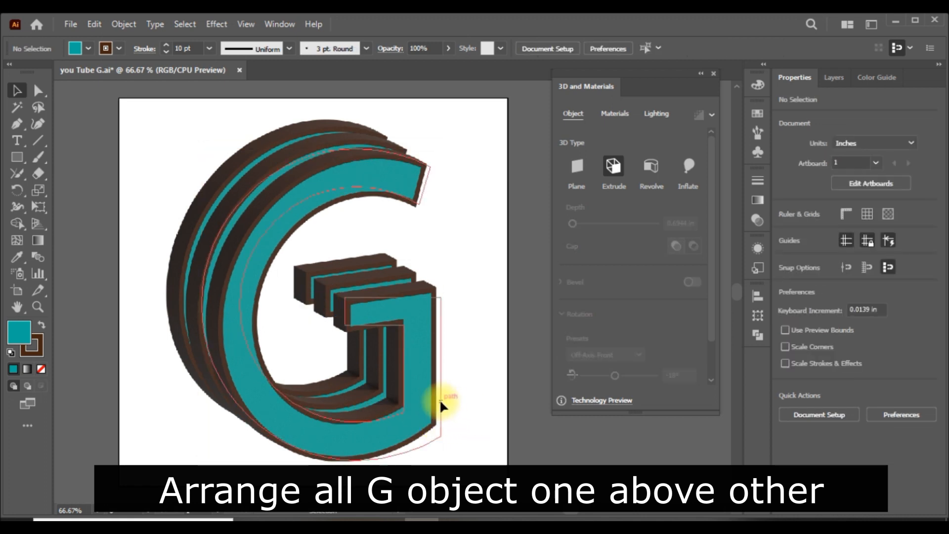
pyautogui.moveTo(438, 397); pyautogui.dragTo(437, 394)
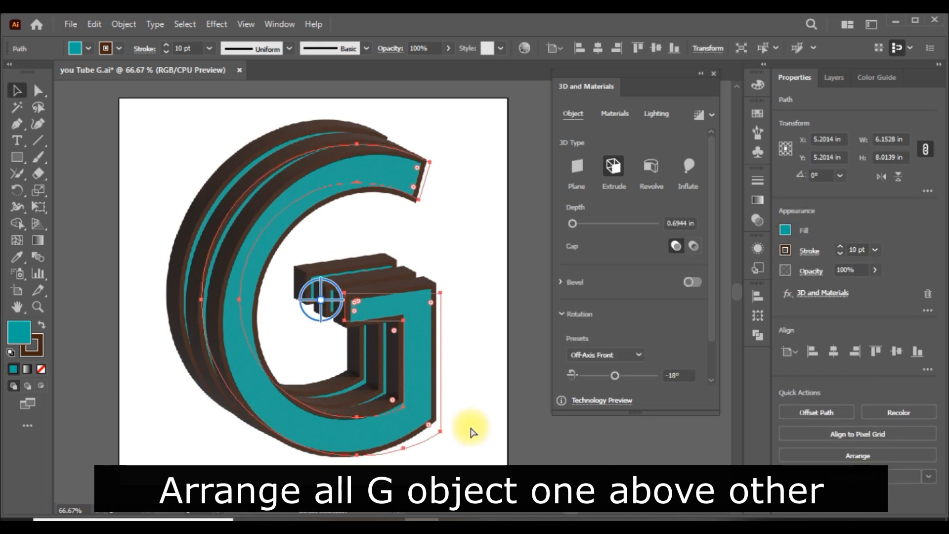
pyautogui.hotkey('ctrl', '+')
pyautogui.scroll(-1, 370, 335)
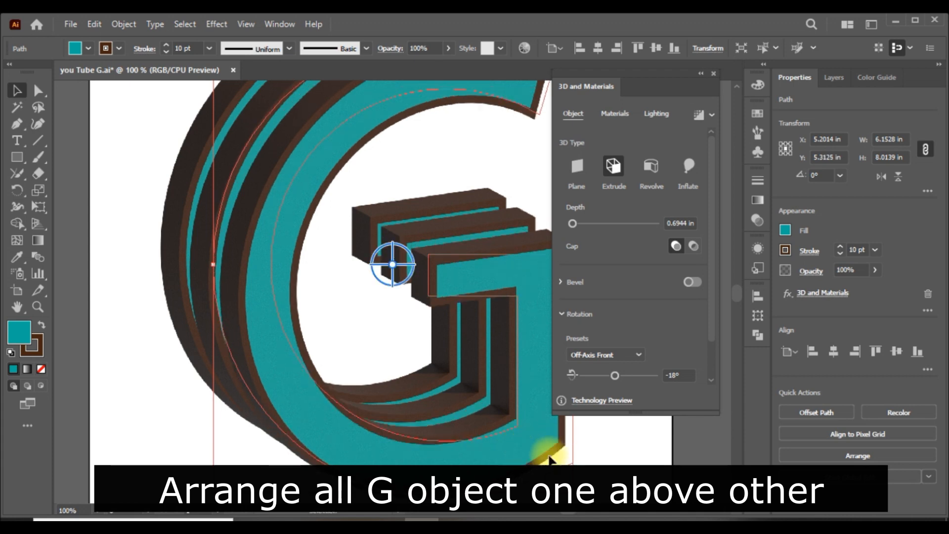
pyautogui.hotkey('ctrl', '-')
pyautogui.hotkey('ctrl', '-')
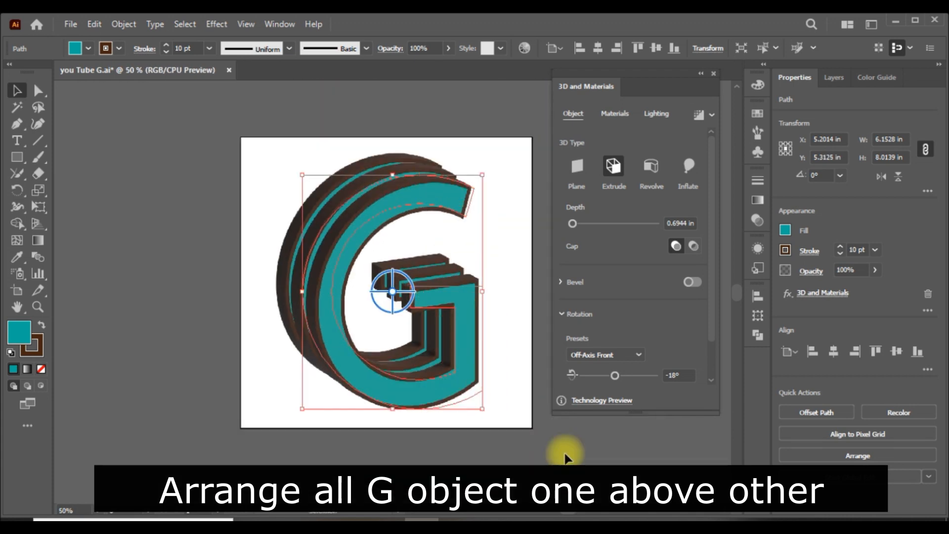
pyautogui.click(217, 239)
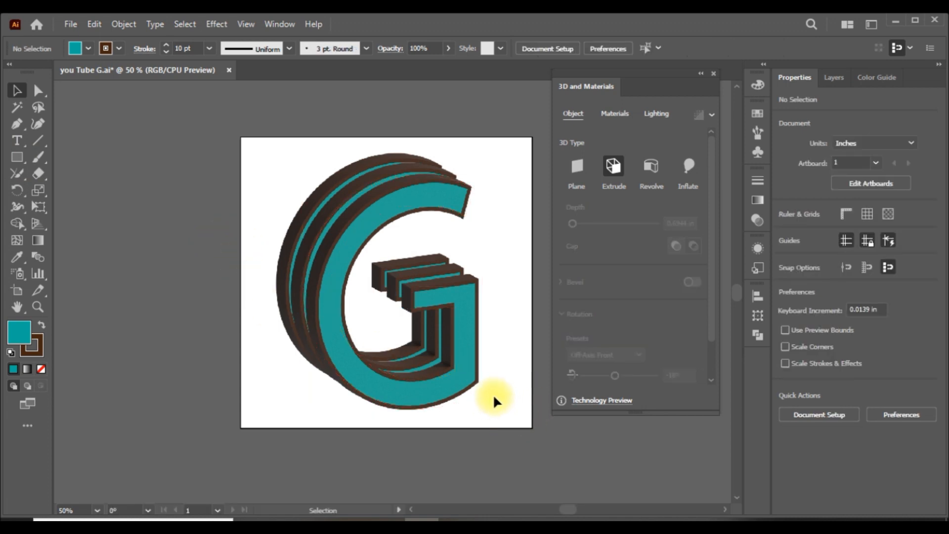
# - Fine-tune the front G's alignment with the copies behind it, placing it at X 5.1875 in, Y 5.2847 in
pyautogui.hotkey('ctrl', '+')
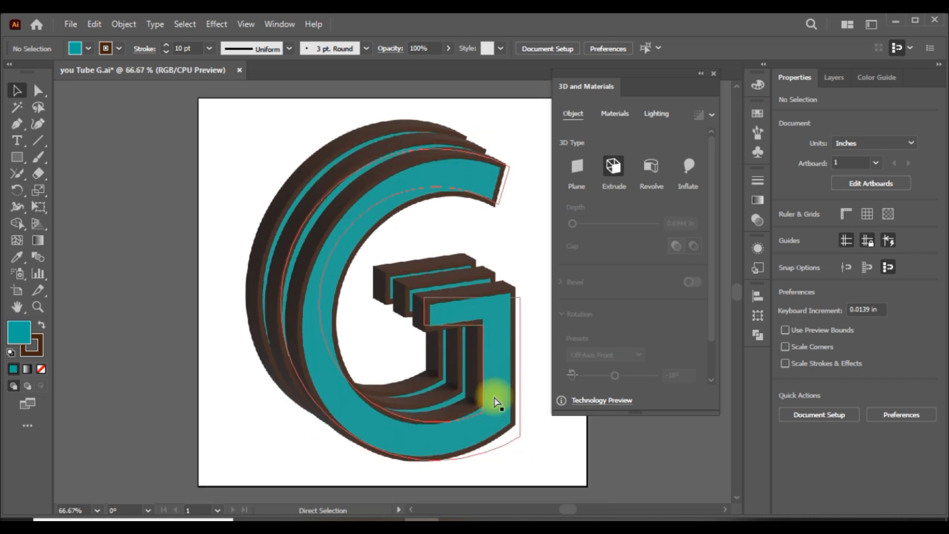
pyautogui.click(724, 509)
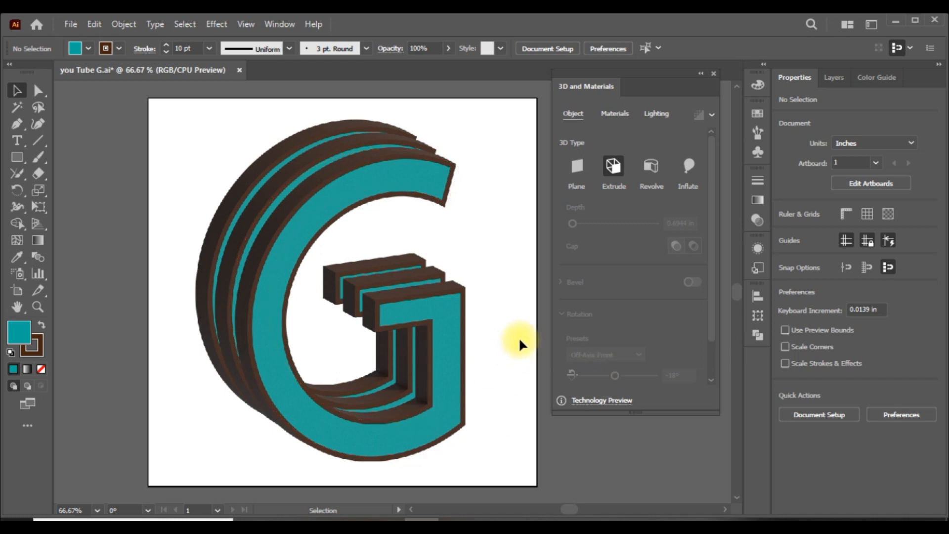
pyautogui.click(453, 415)
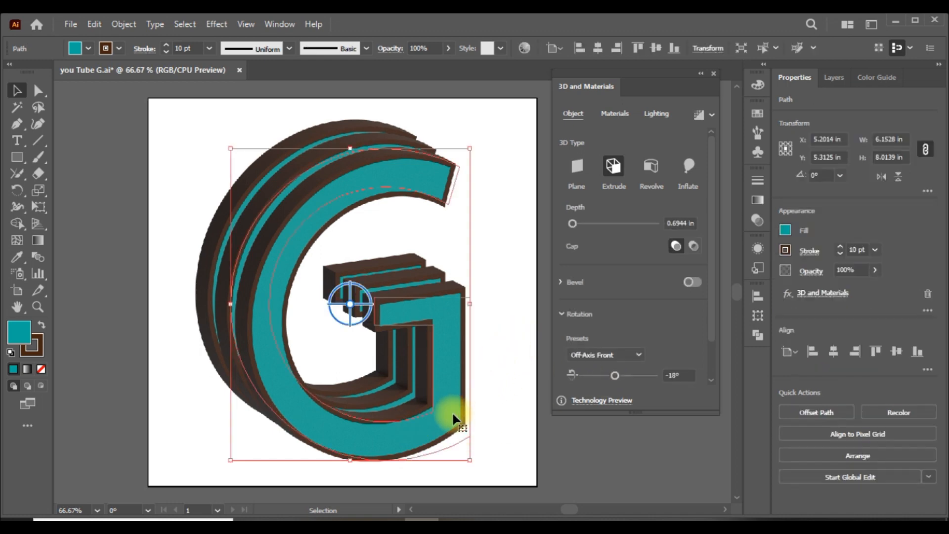
pyautogui.hotkey('ctrl', '=')
pyautogui.hotkey('ctrl', '=')
pyautogui.hotkey('ctrl', '=')
pyautogui.scroll(-2, 372, 366)
pyautogui.scroll(1, 567, 483)
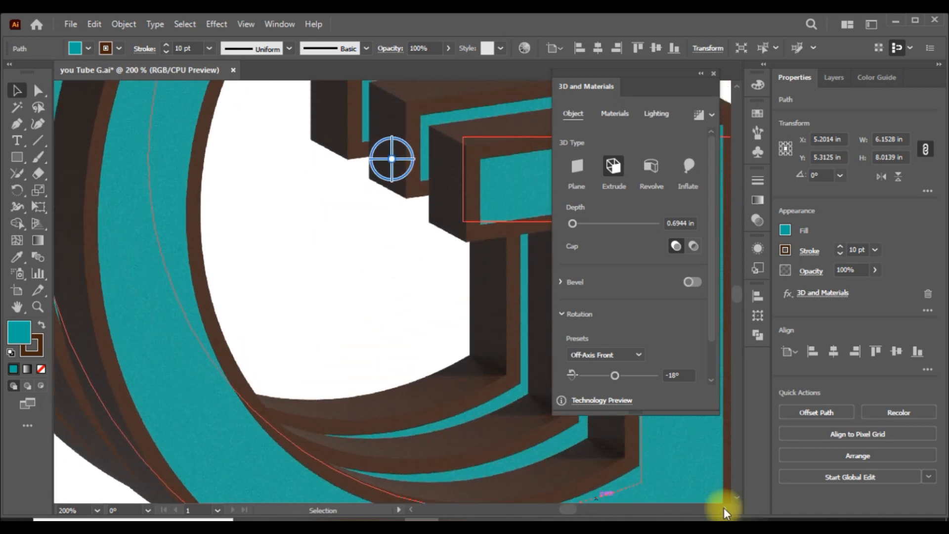
pyautogui.hscroll(2, 724, 508)
pyautogui.scroll(-2, 444, 425)
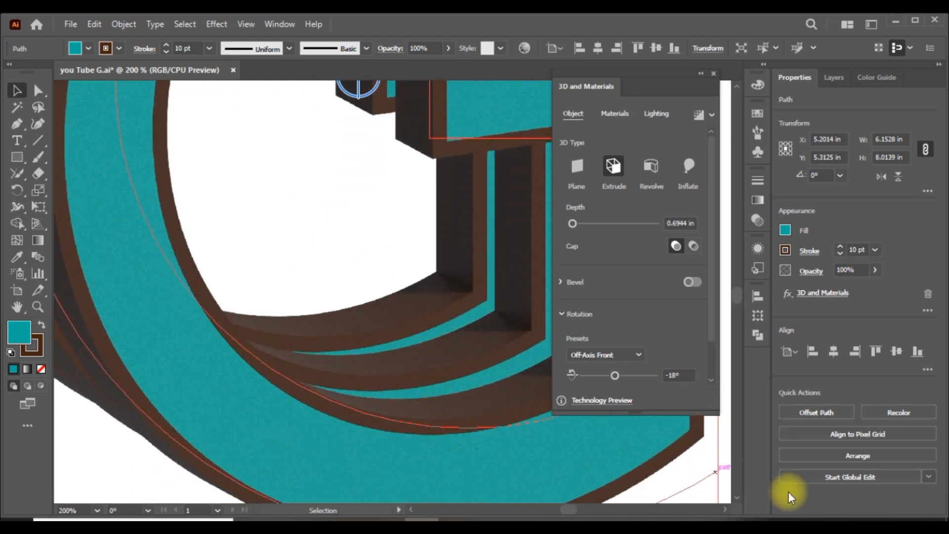
pyautogui.click(725, 508)
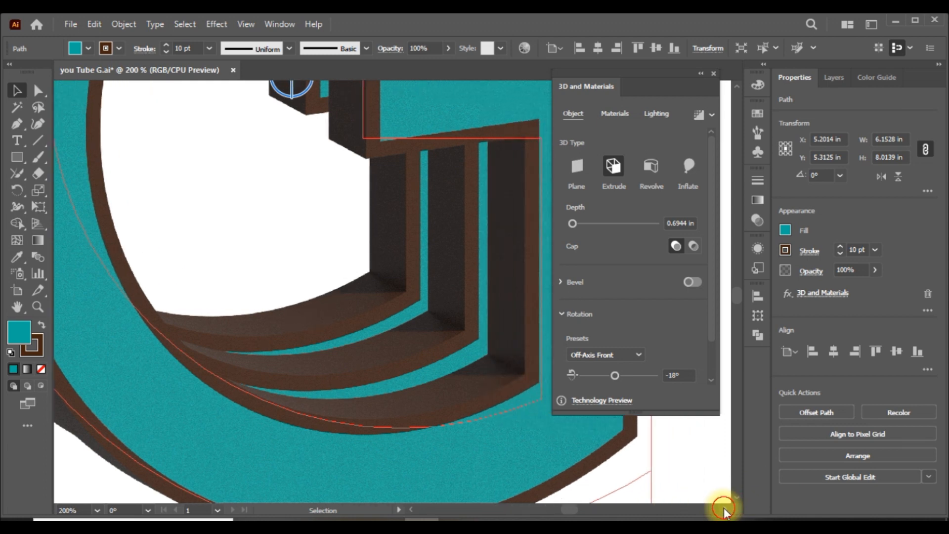
pyautogui.moveTo(490, 438); pyautogui.dragTo(489, 438)
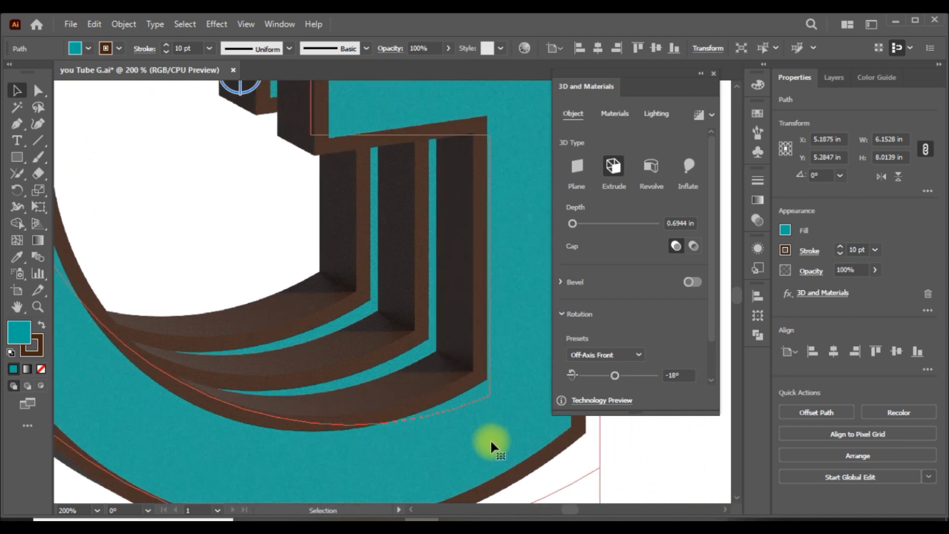
pyautogui.press('ctrl')
pyautogui.press('ctrl')
pyautogui.hotkey('ctrl', '0')
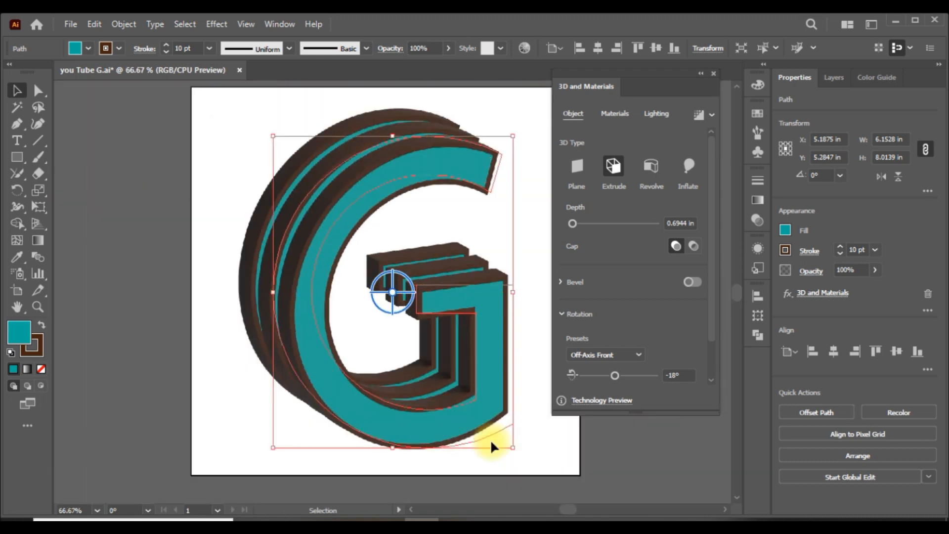
pyautogui.click(604, 453)
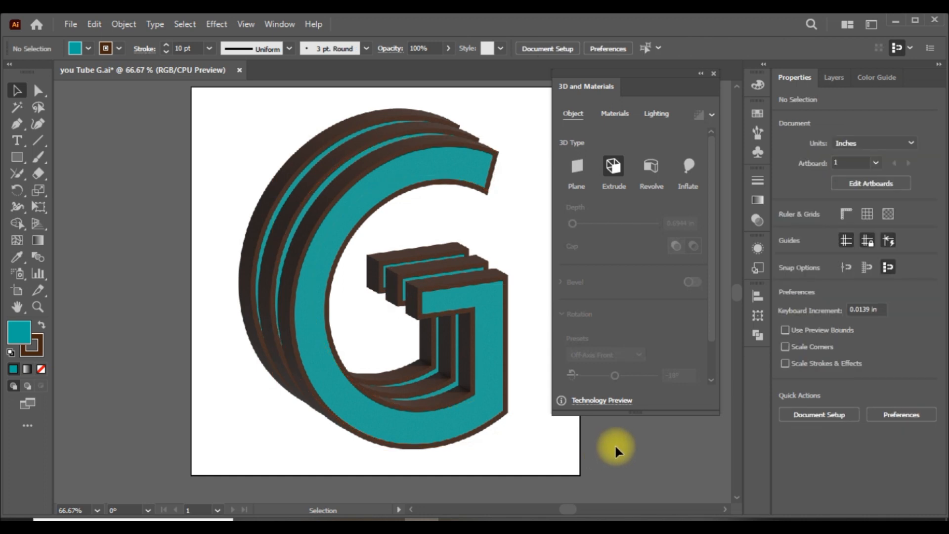
# - Close the 3D and Materials settings
pyautogui.scroll(2, 631, 444)
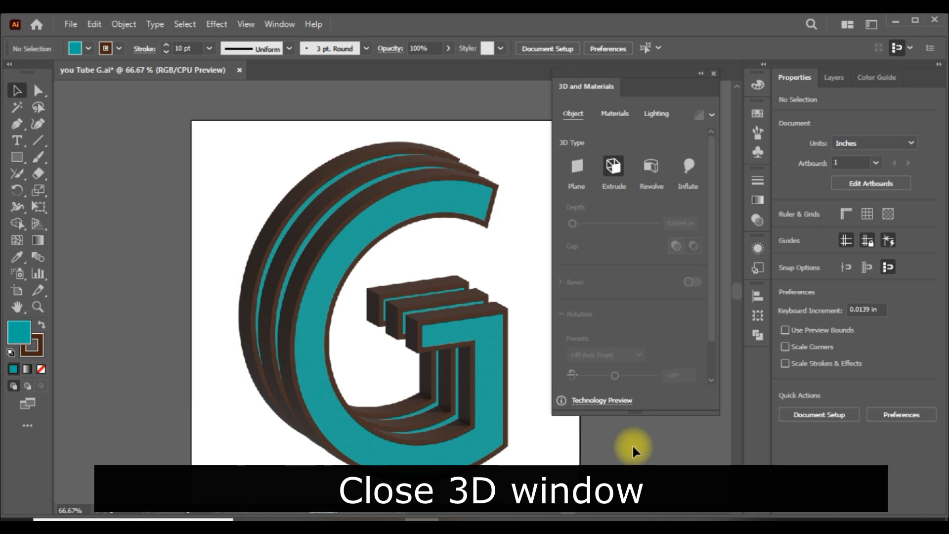
pyautogui.scroll(-1, 631, 444)
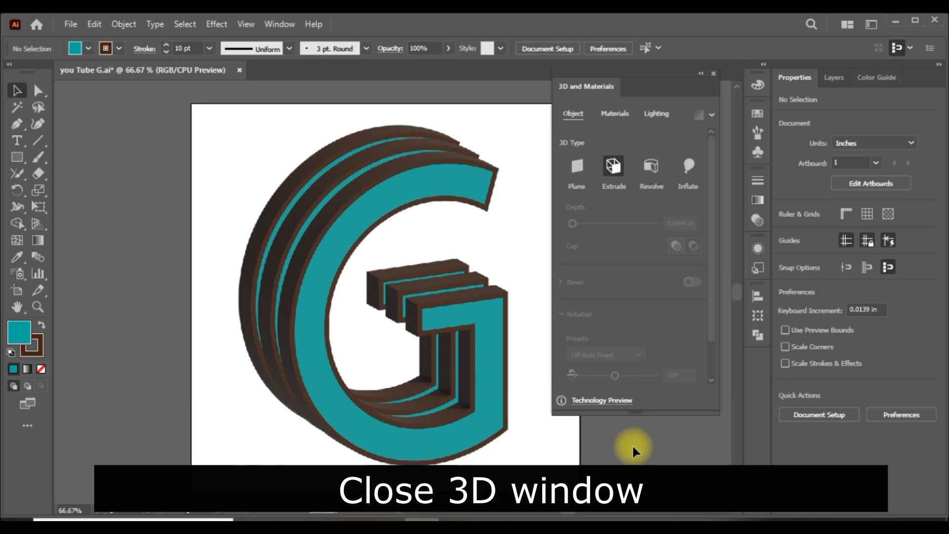
pyautogui.click(714, 75)
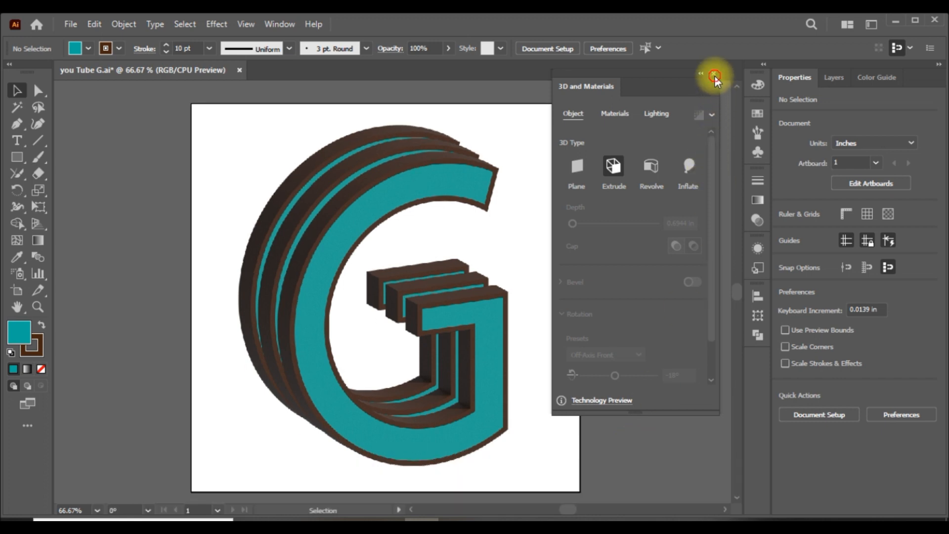
pyautogui.scroll(-1, 669, 364)
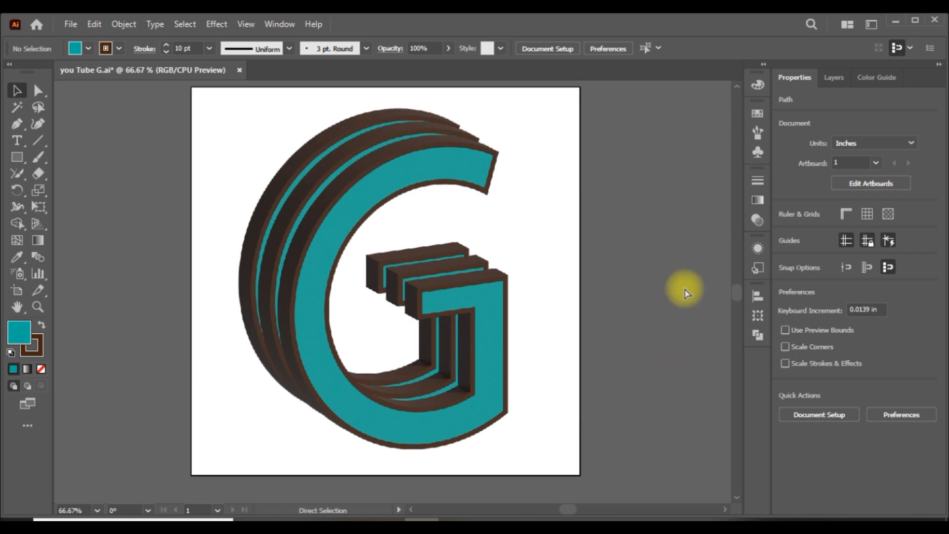
# - Set the stroke width of all three extruded Gs to 5 pt and deselect them
pyautogui.hotkey('ctrl', 'a')
pyautogui.click(879, 250)
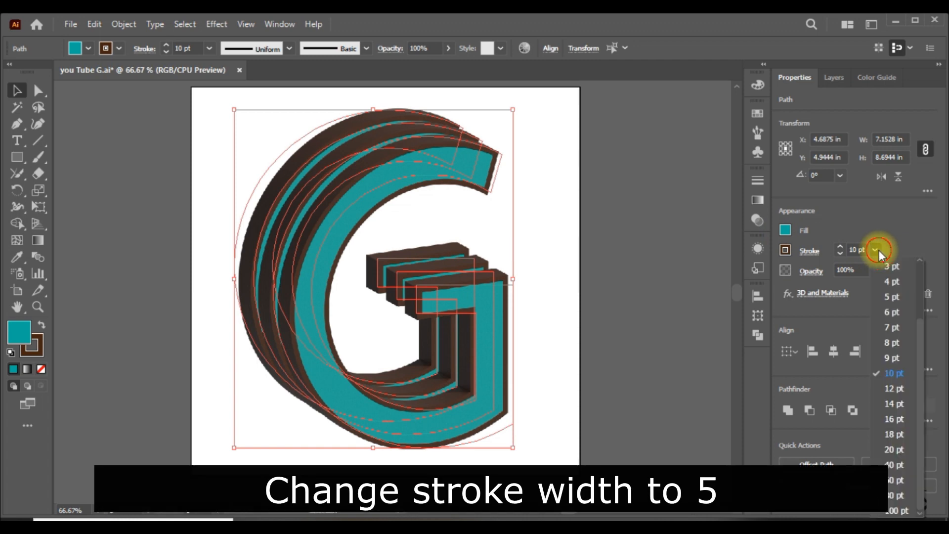
pyautogui.click(893, 297)
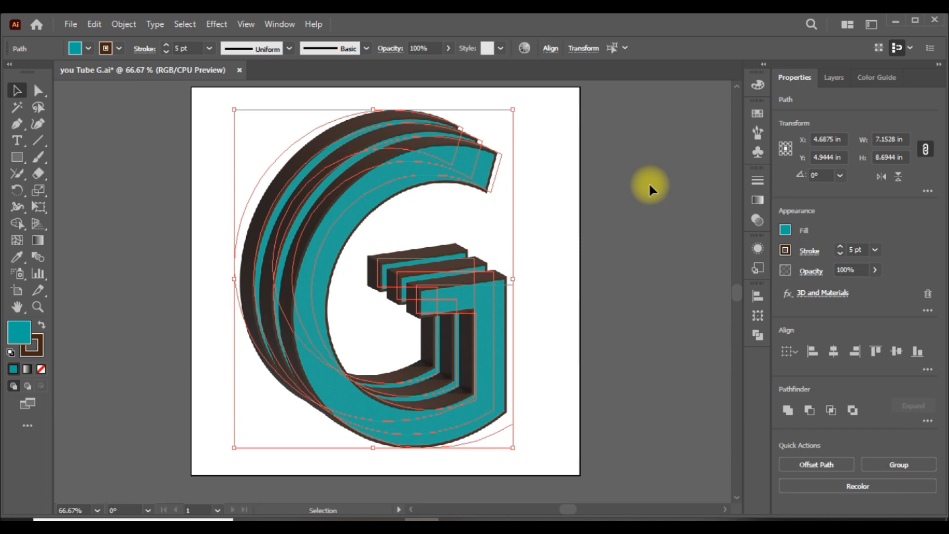
pyautogui.click(648, 182)
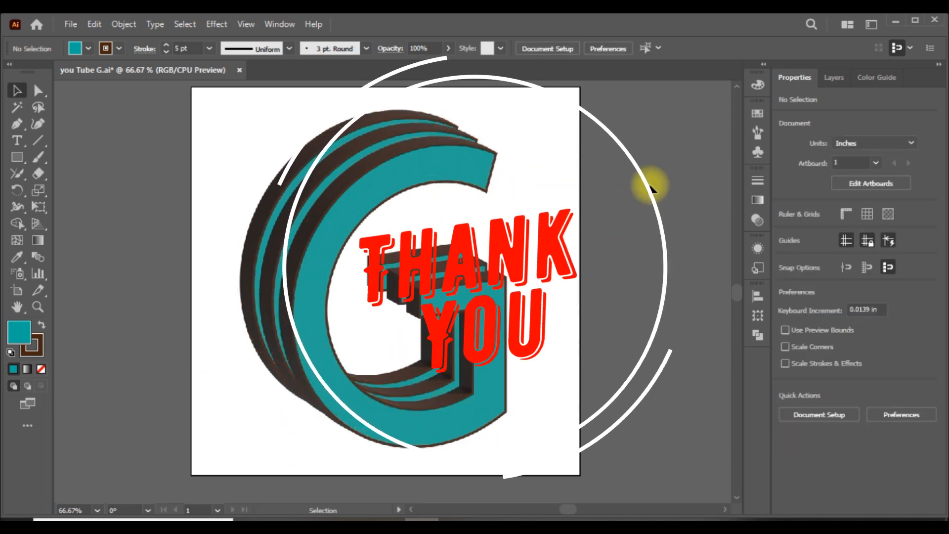